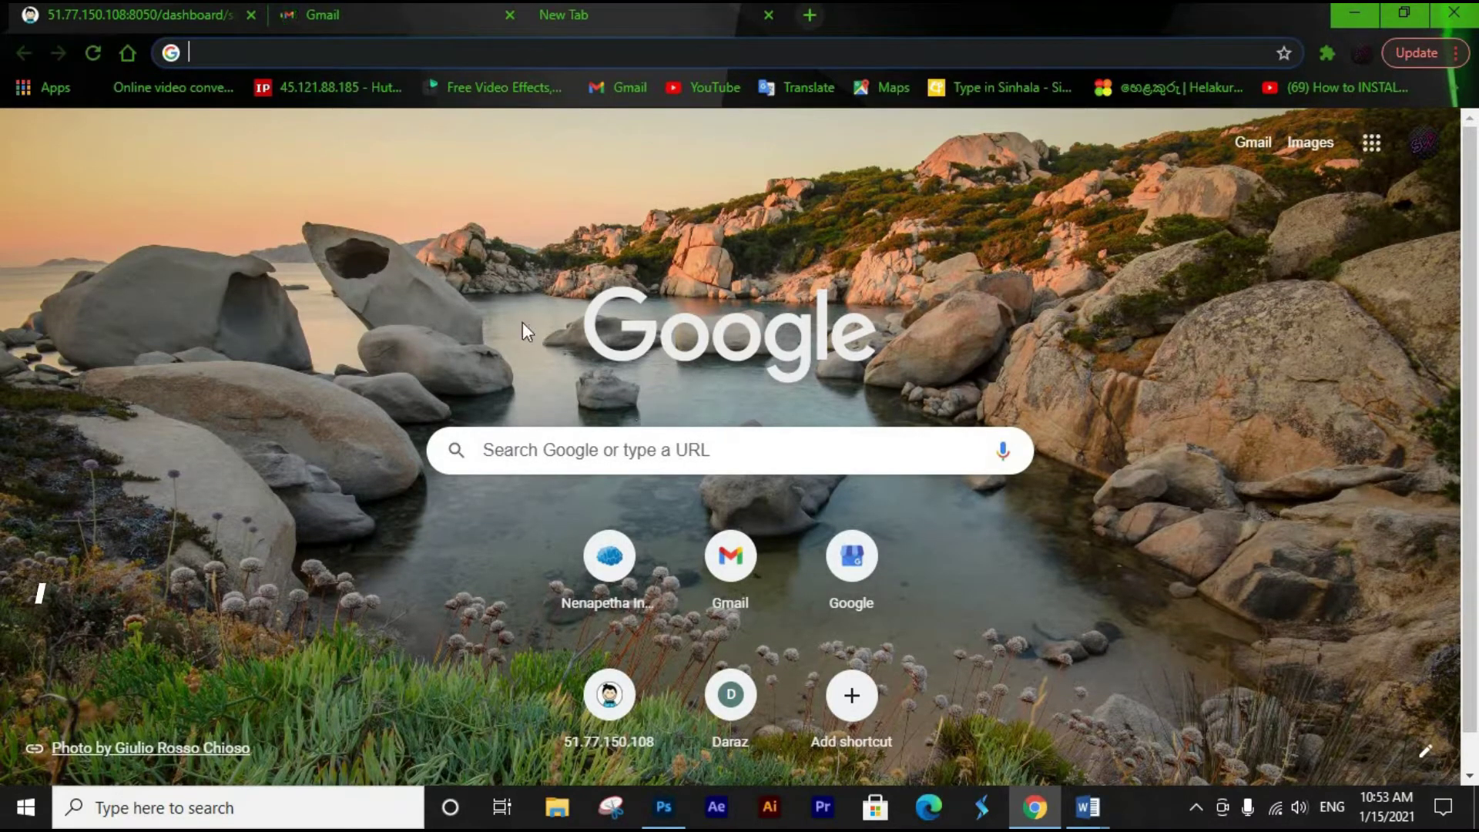
Search Google for "remove background".
click(529, 451)
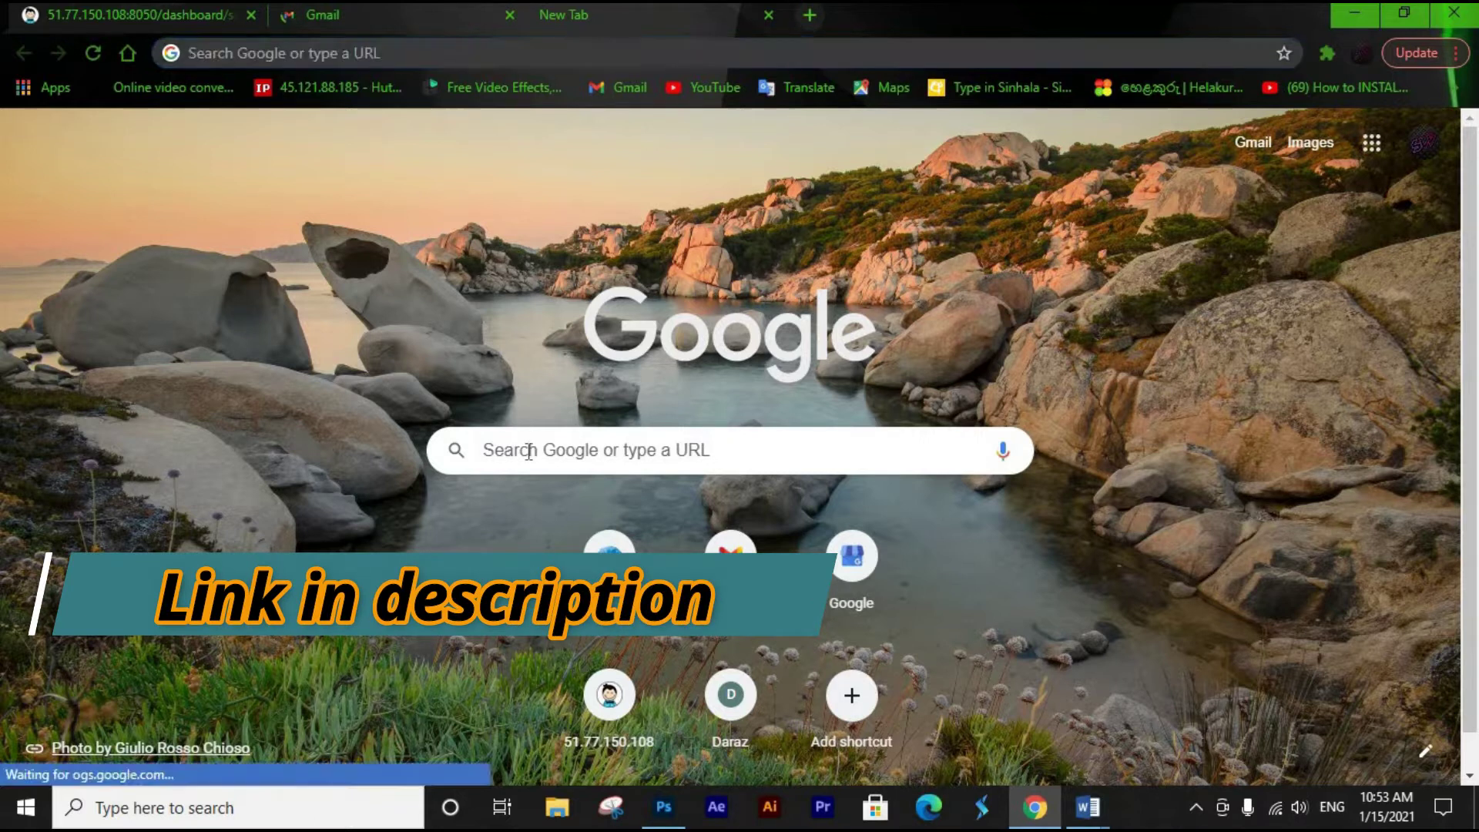
click(529, 451)
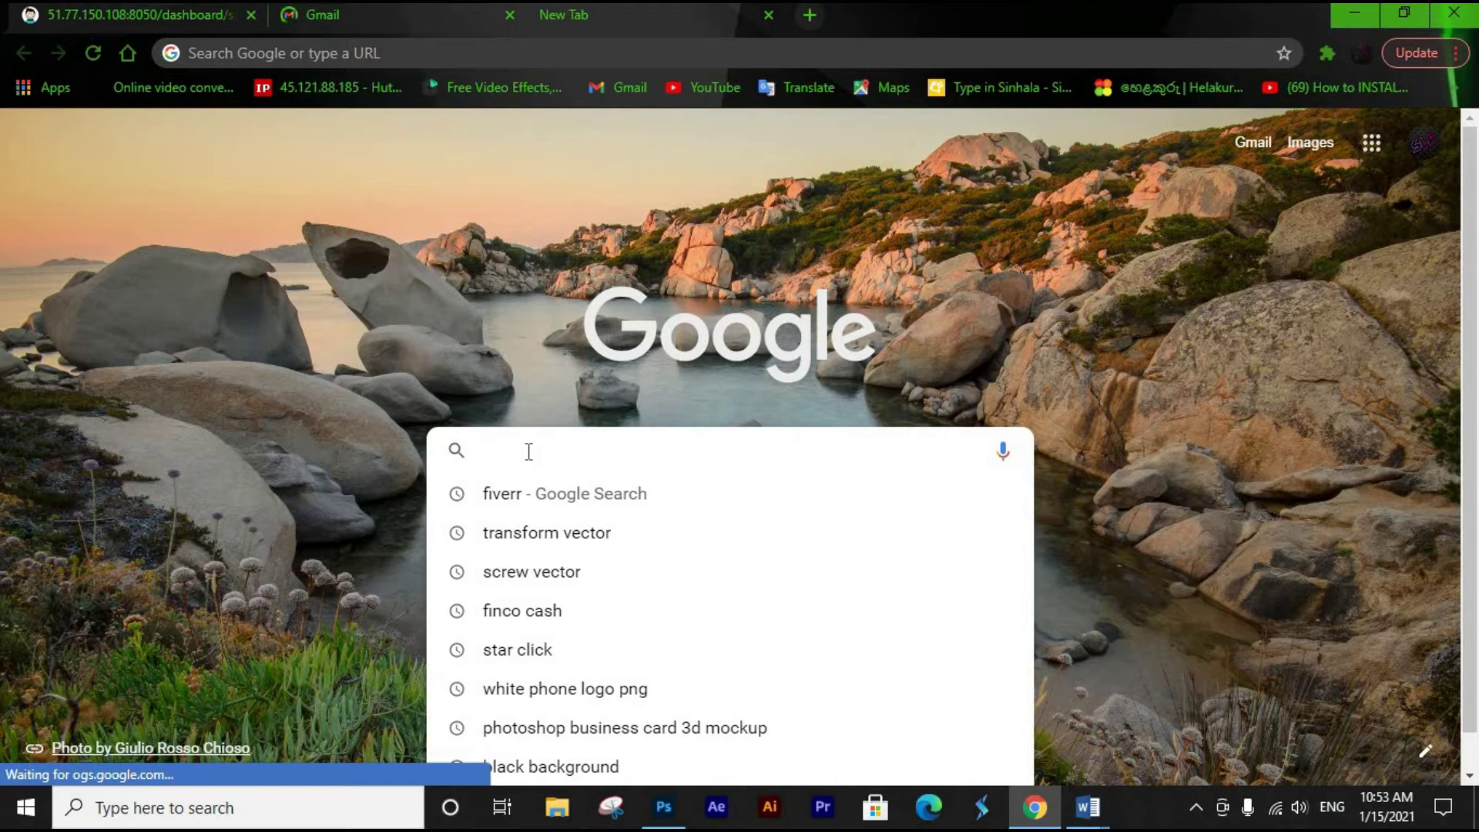
text(rempove)
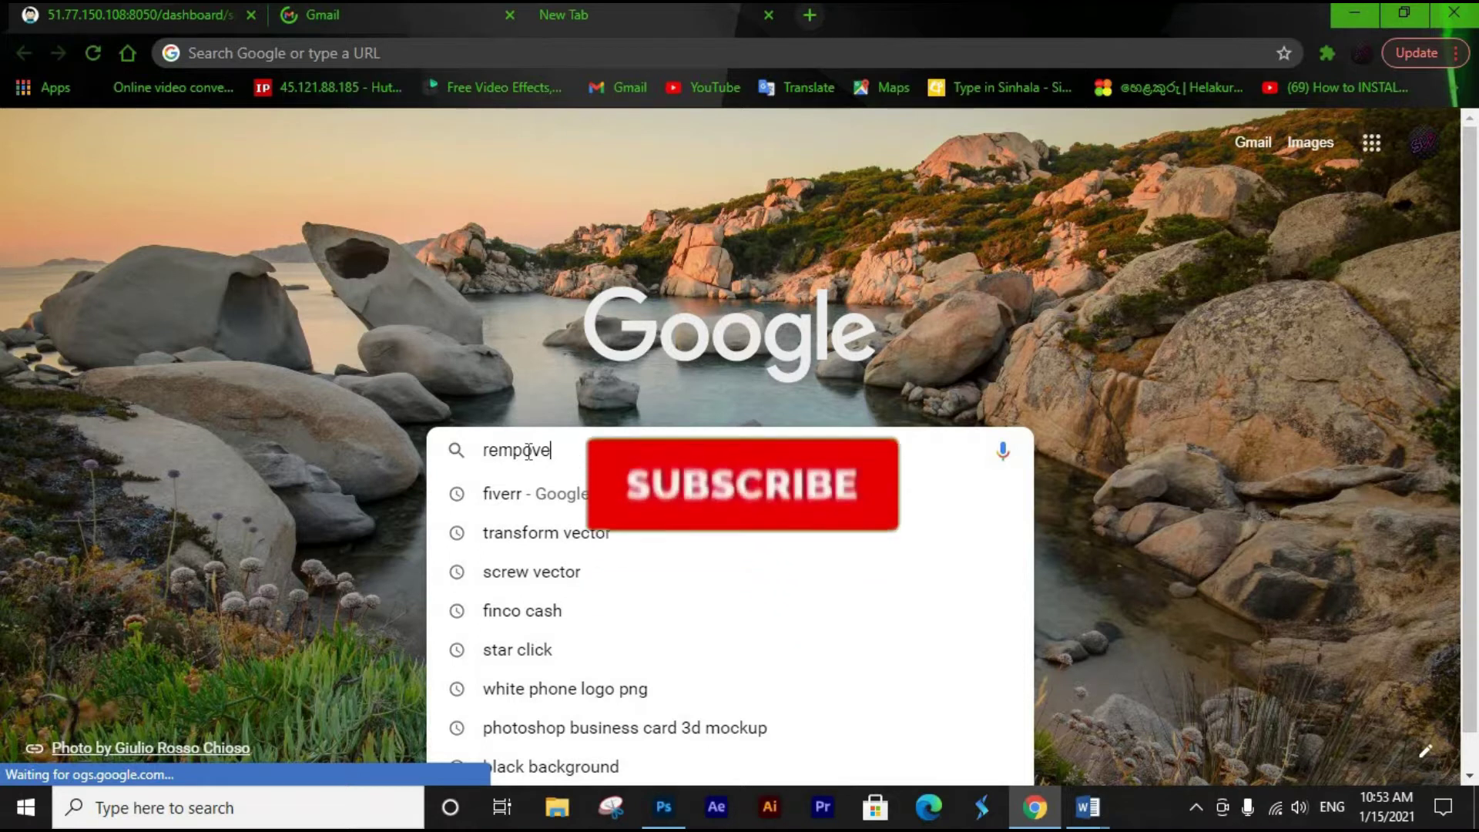
text( bac)
key(BackSpace)
key(BackSpace)
key(BackSpace)
key(BackSpace)
key(BackSpace)
key(BackSpace)
key(BackSpace)
key(BackSpace)
key(BackSpace)
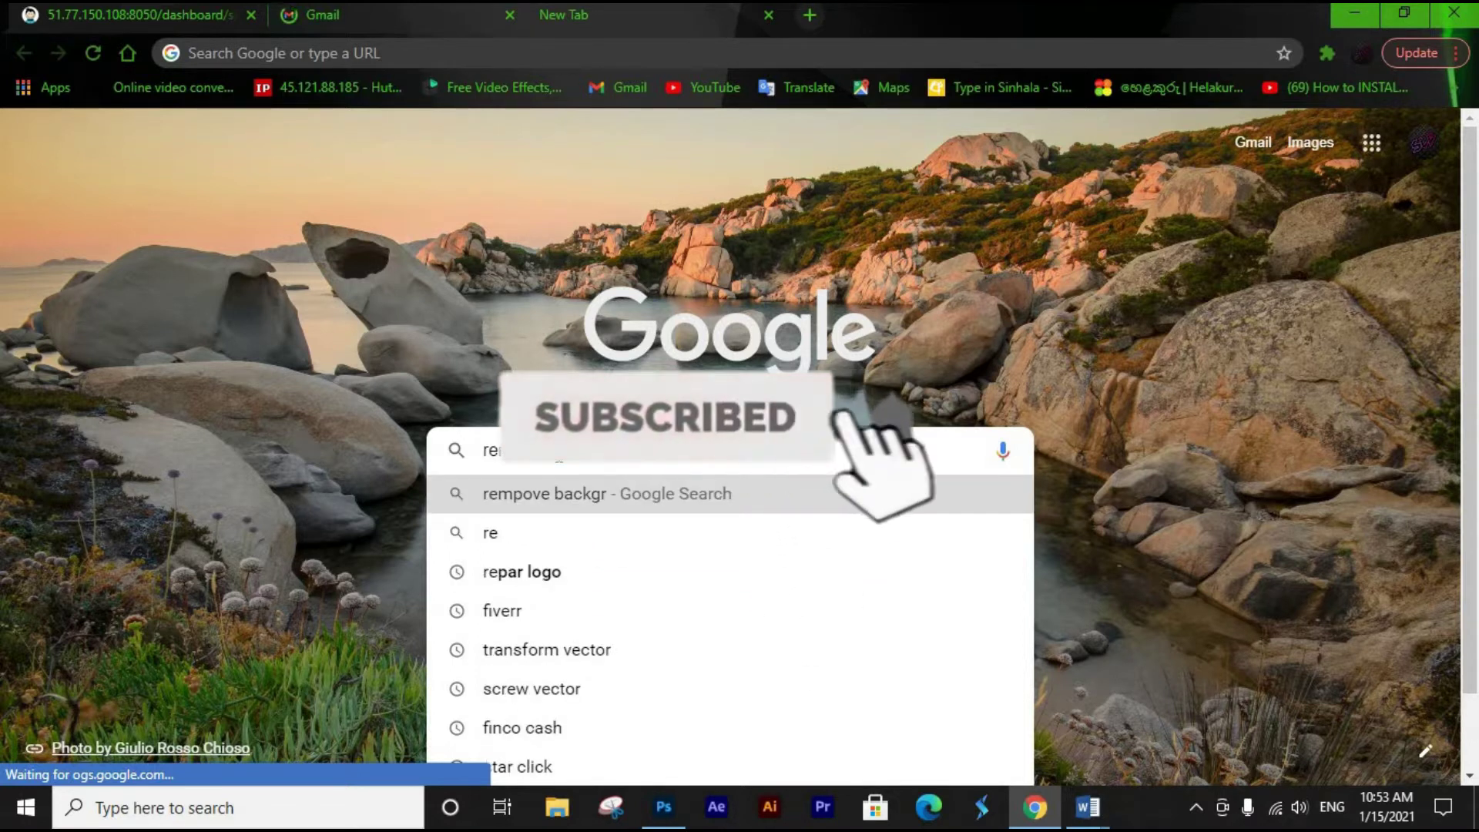
key(BackSpace)
key(BackSpace)
key(BackSpace)
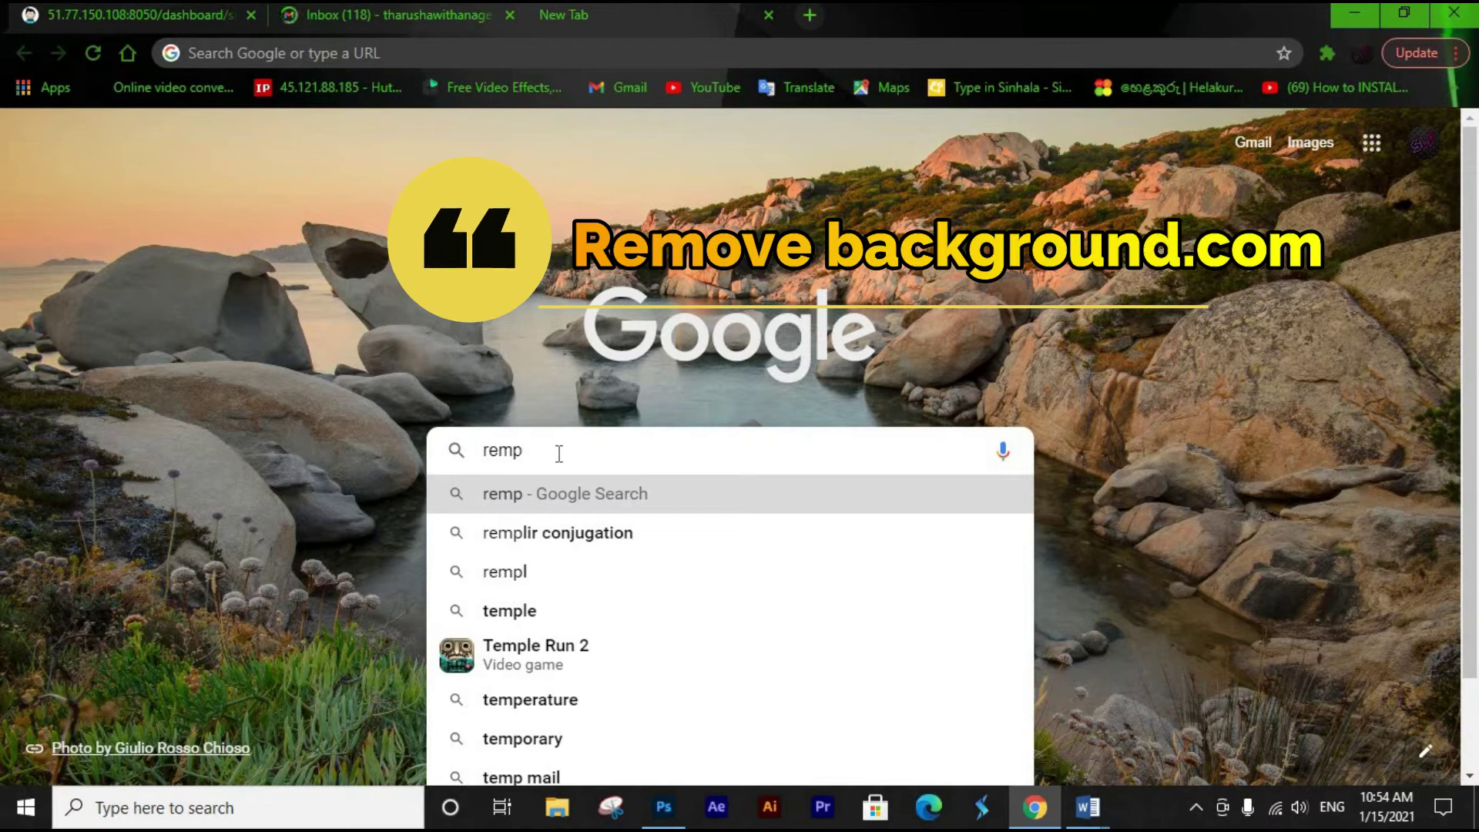
key(BackSpace)
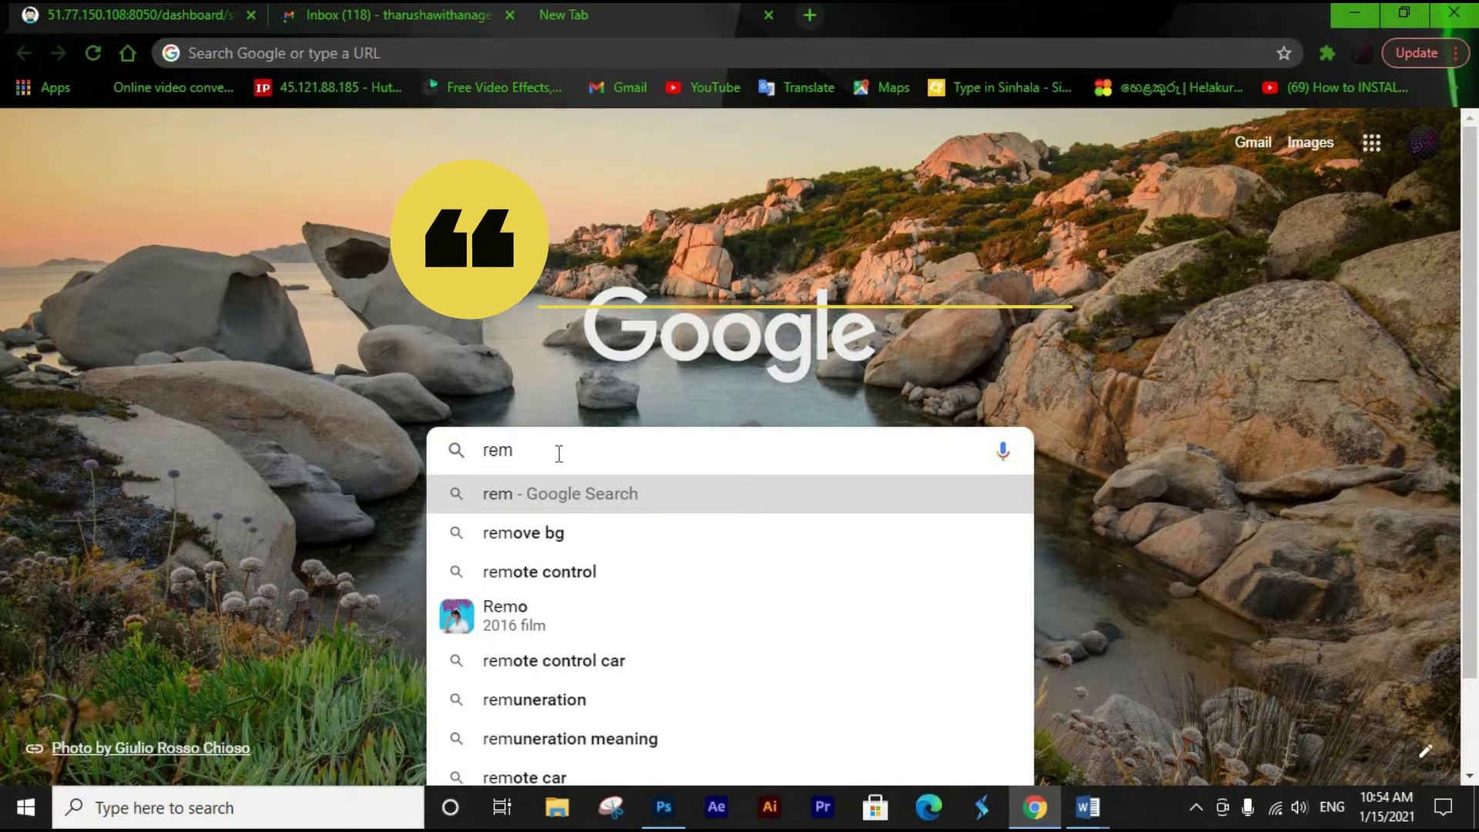
text(ove ba)
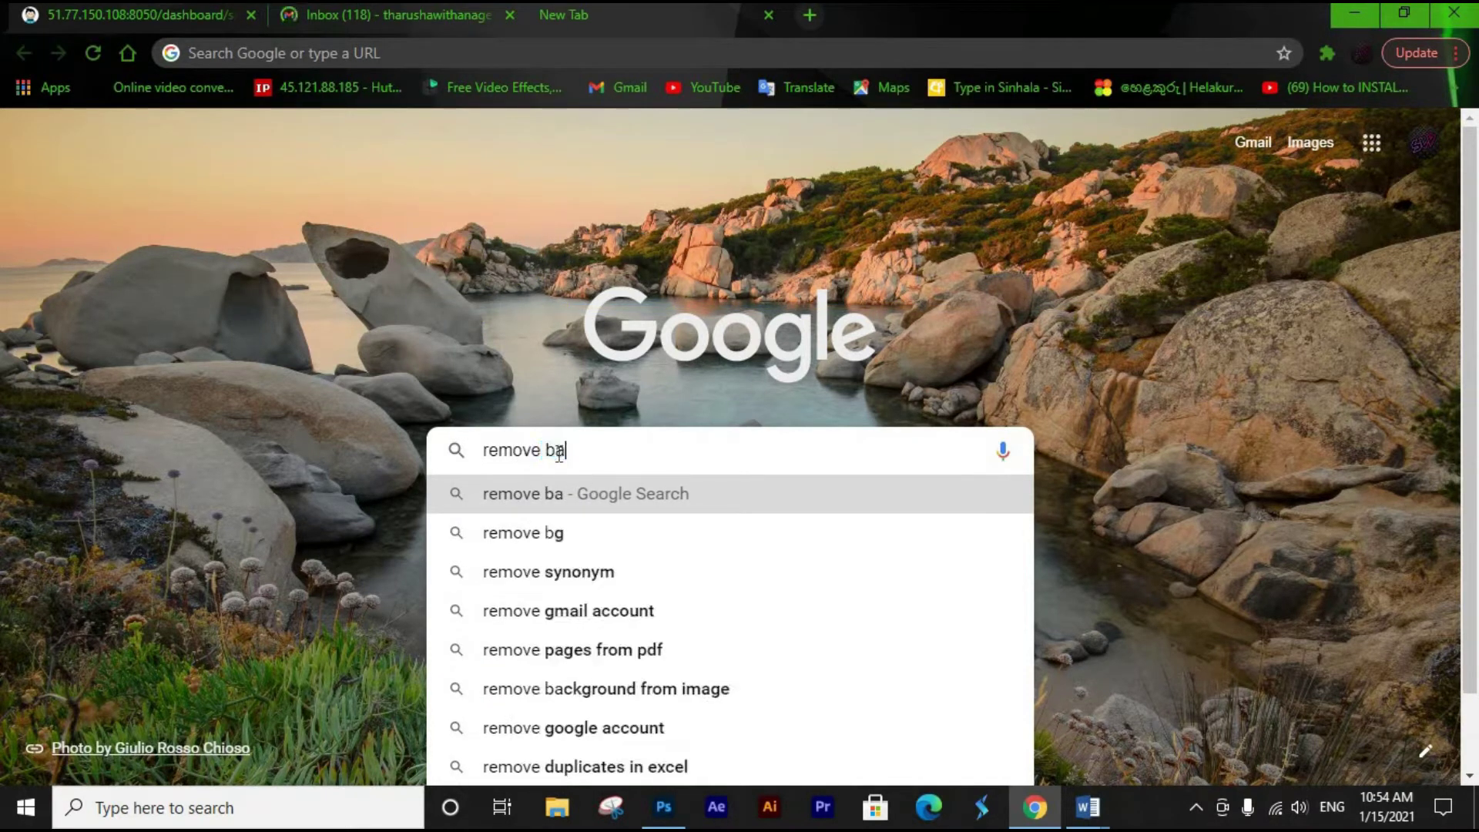
text(ckgrounb)
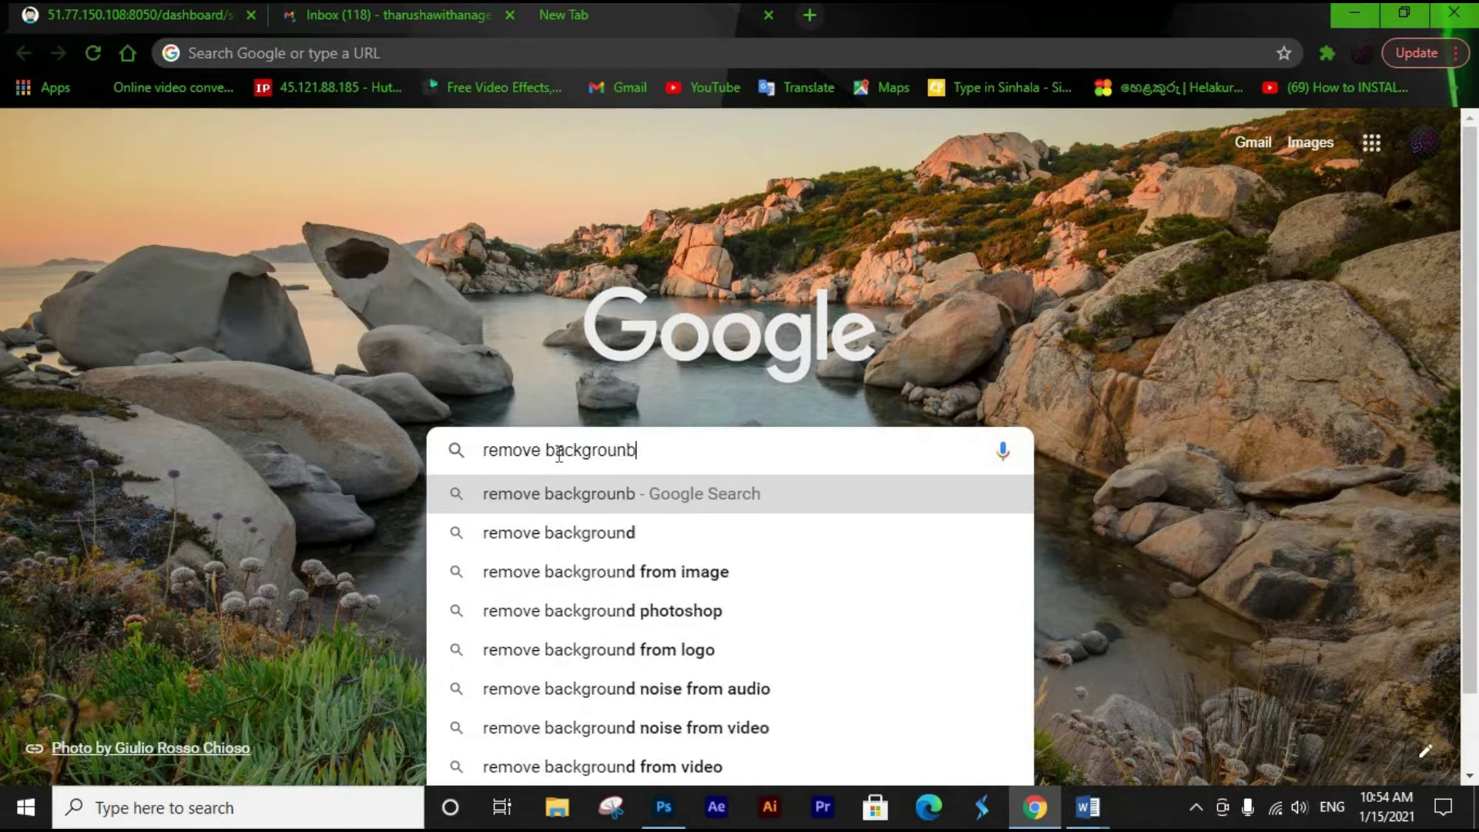
key(BackSpace)
key(BackSpace)
text(nd)
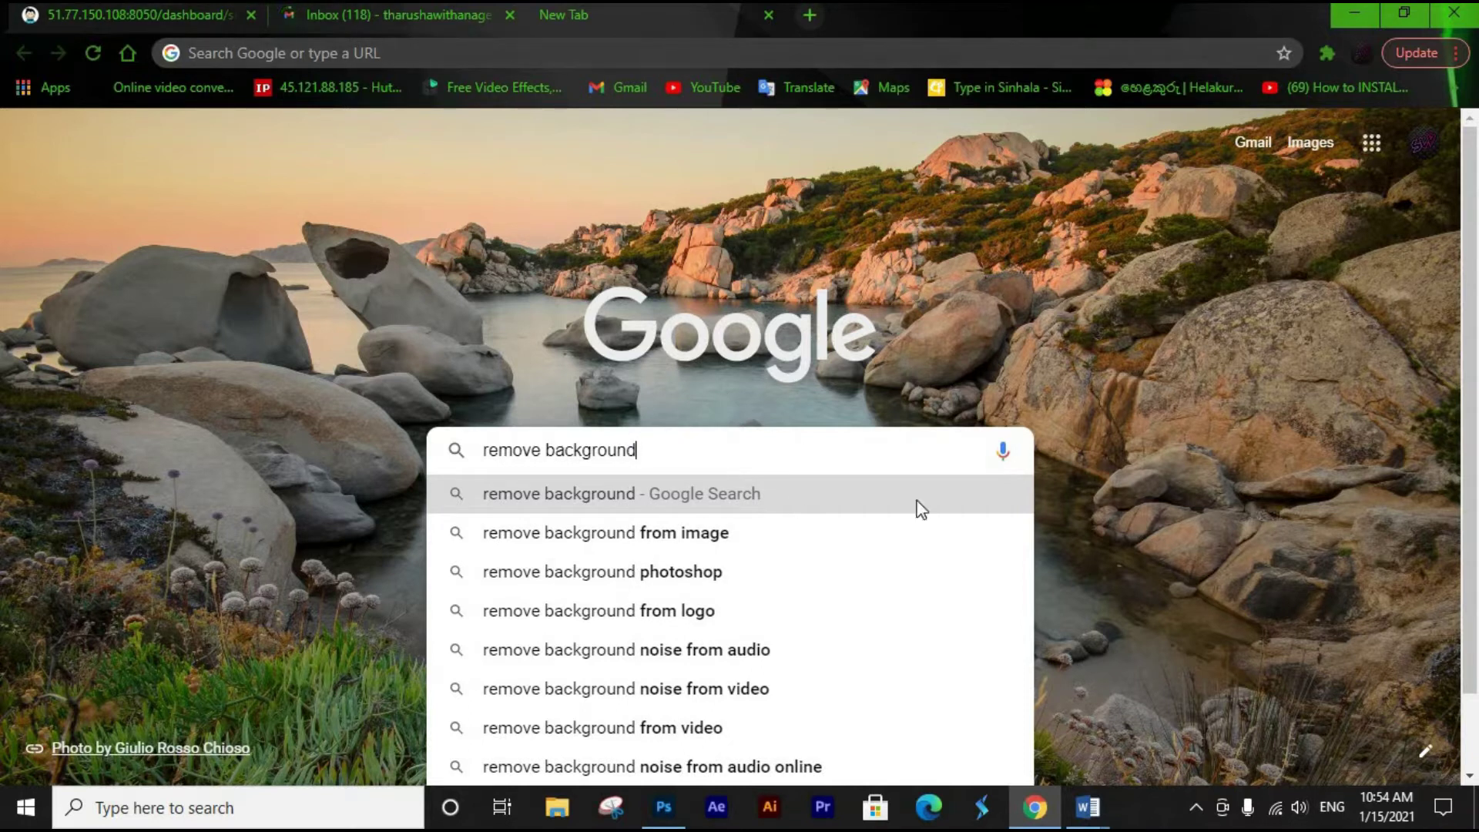
key(Return)
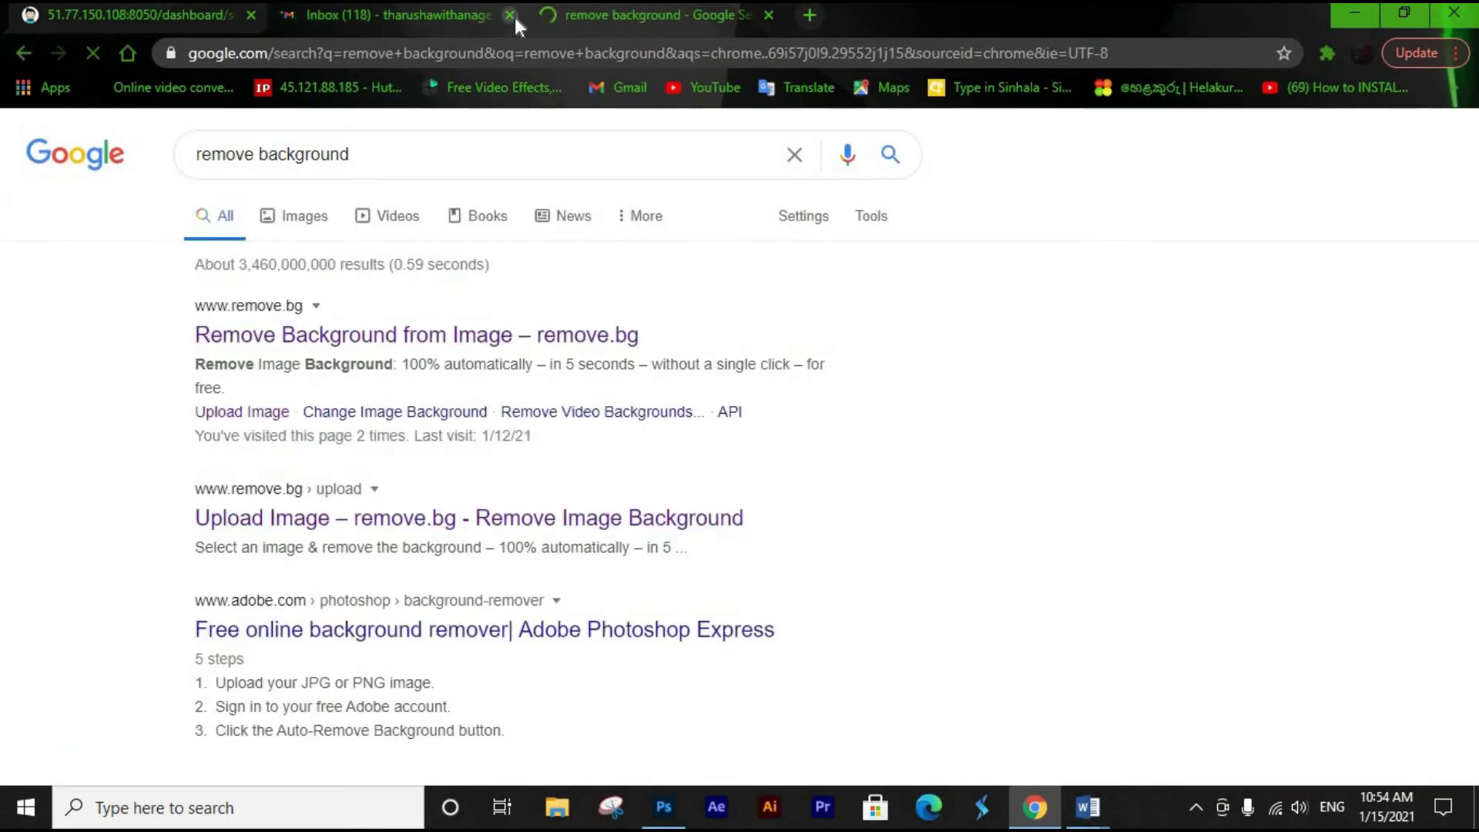
Close the Gmail inbox tab and open the remove.bg Upload Image page from the search results.
click(509, 15)
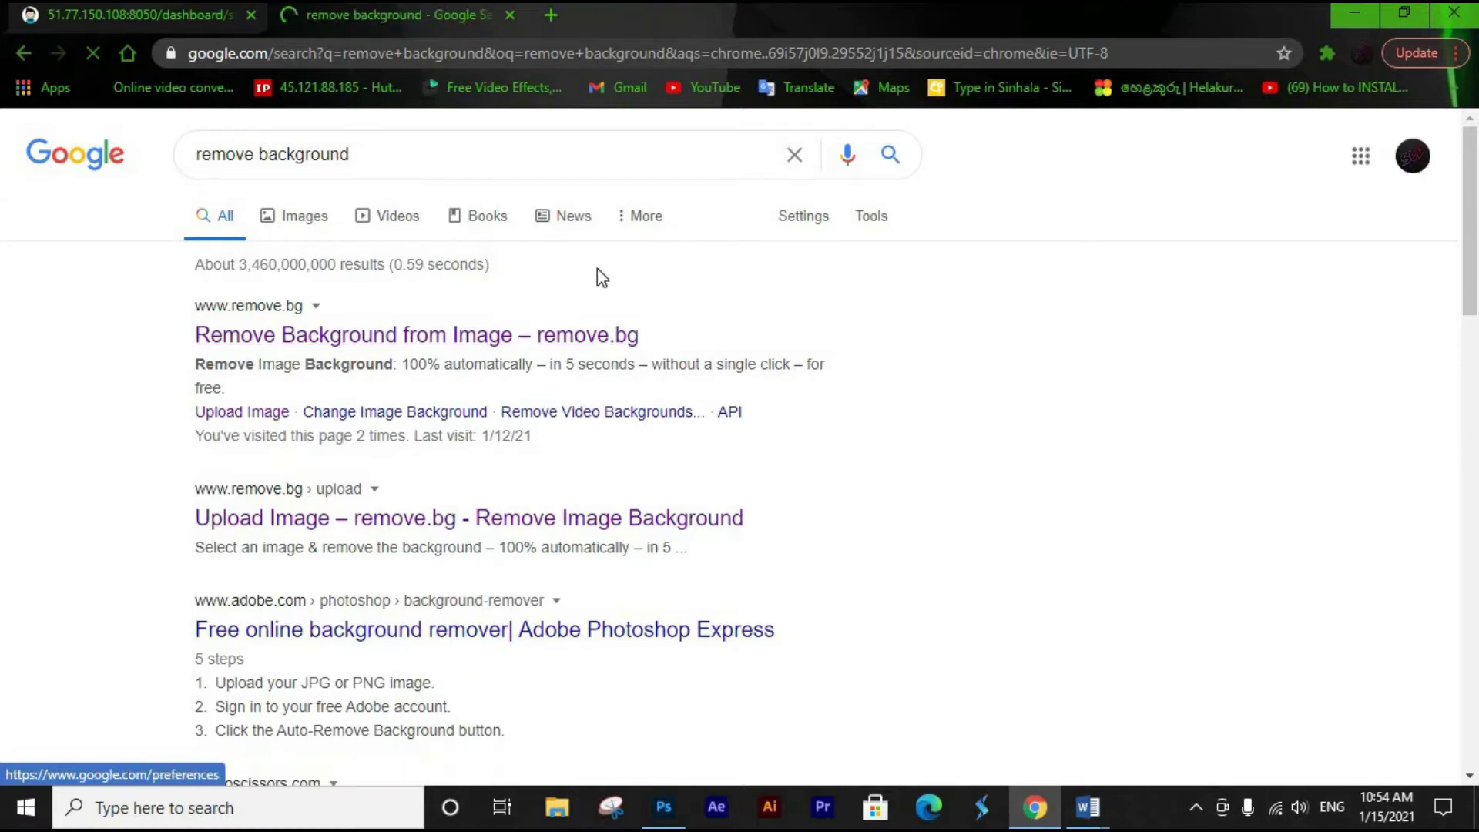
scroll(308, 453, down, 1)
scroll(306, 445, down, 2)
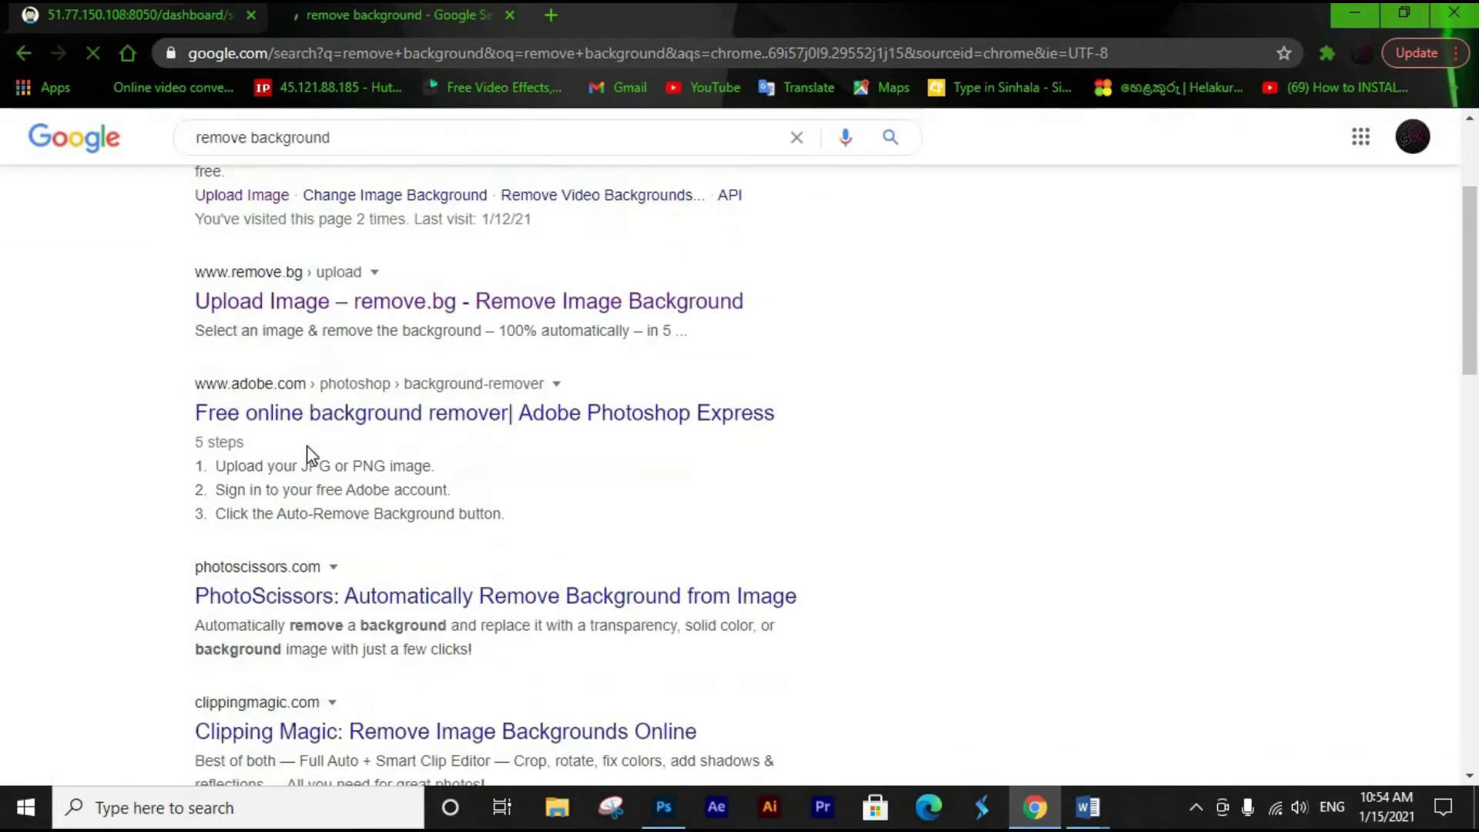
scroll(307, 447, up, 1)
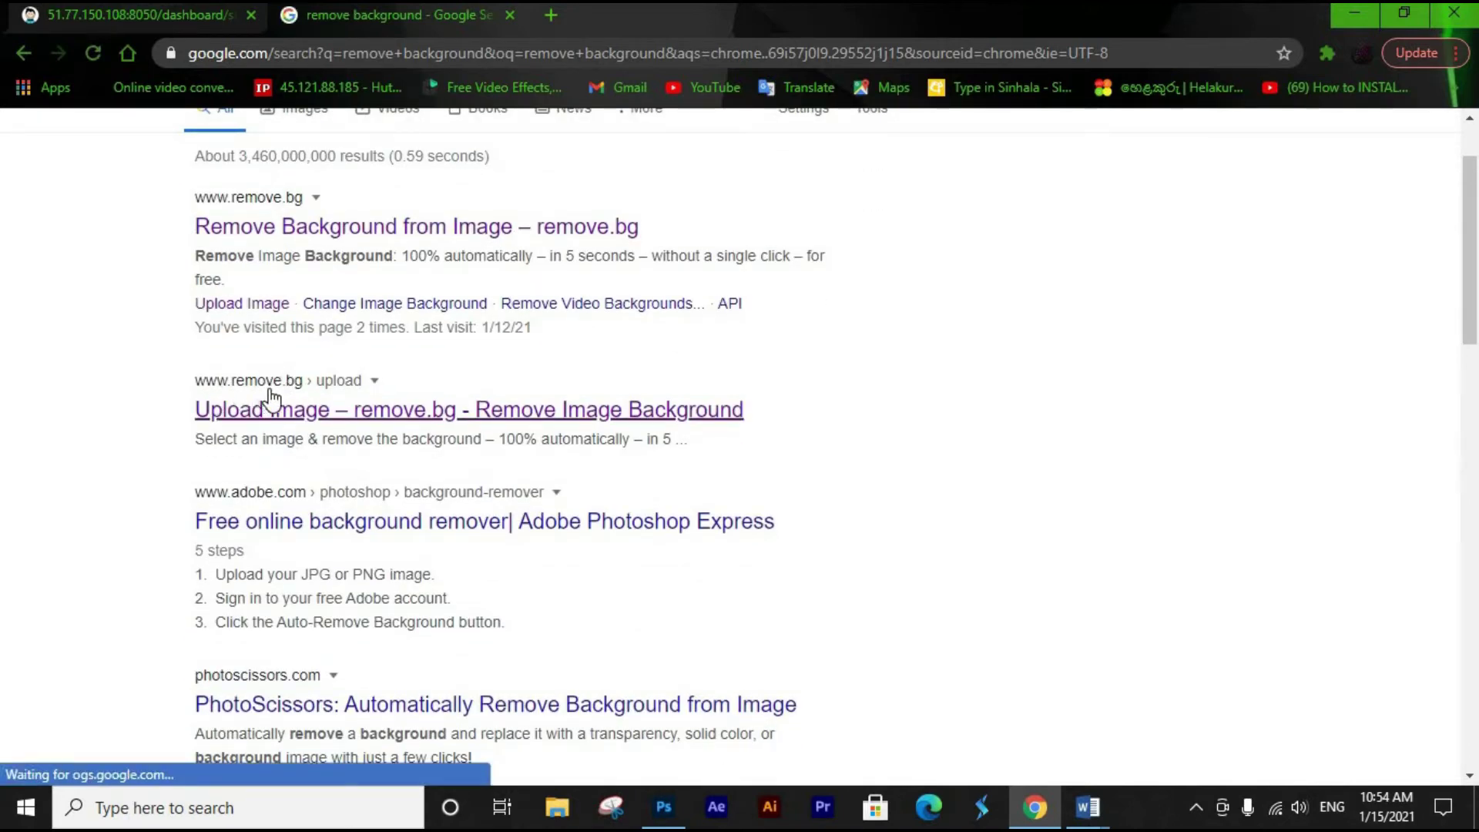
click(355, 420)
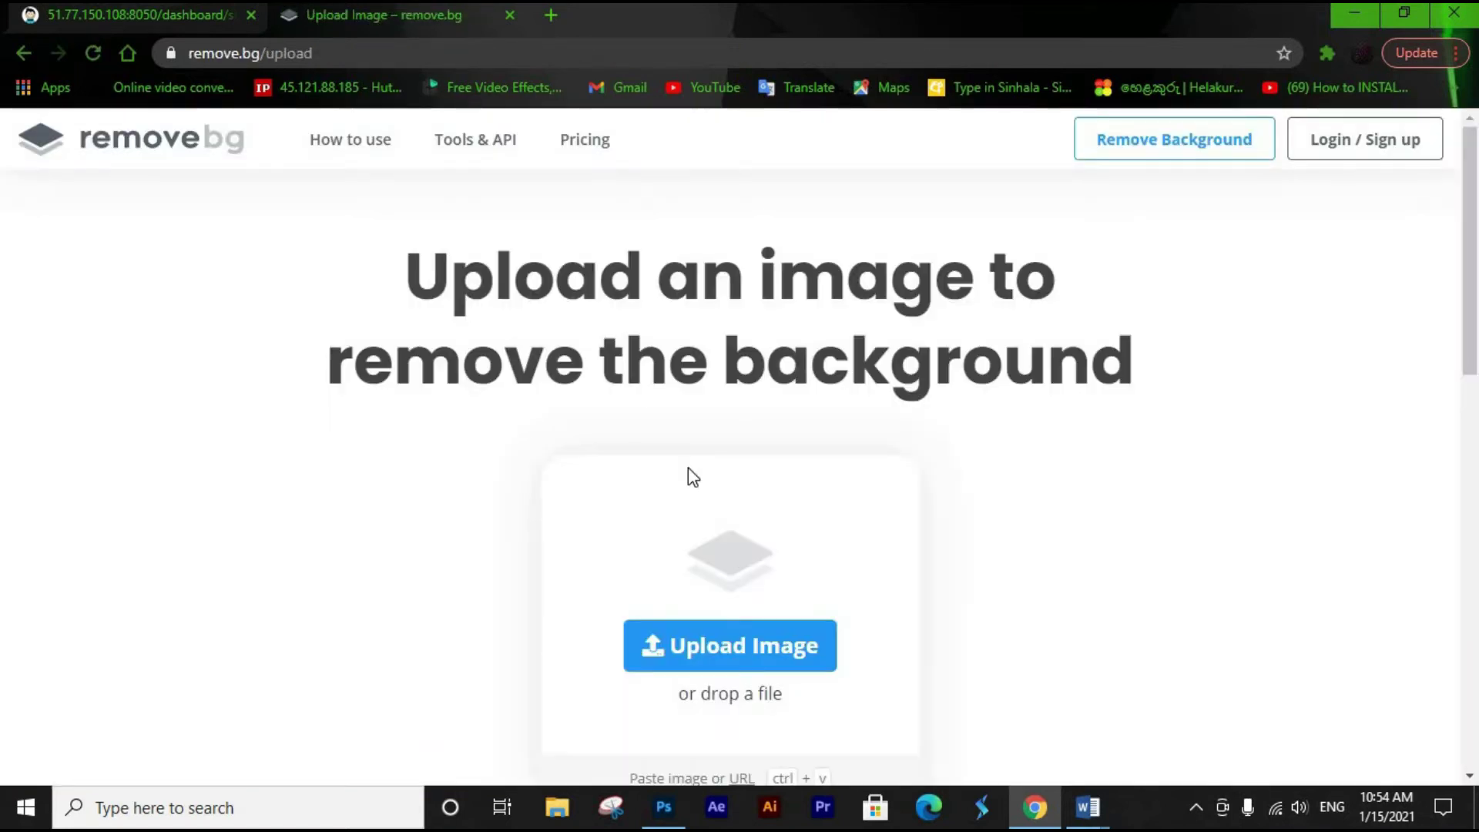
Upload the plumbing-services-vector-logo JPG from the Downloads folder to have its background removed.
scroll(925, 420, down, 8)
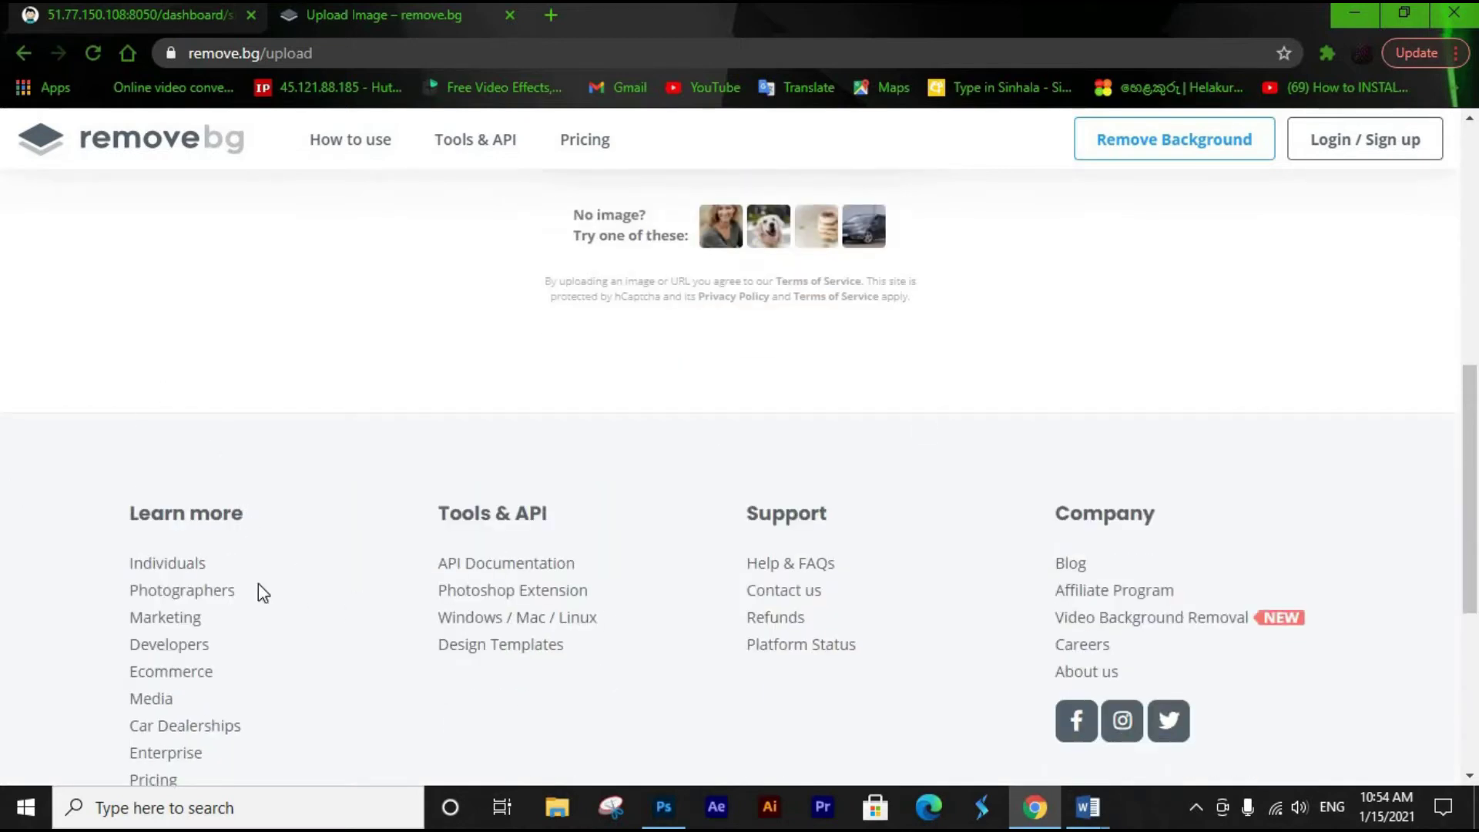
scroll(243, 445, up, 7)
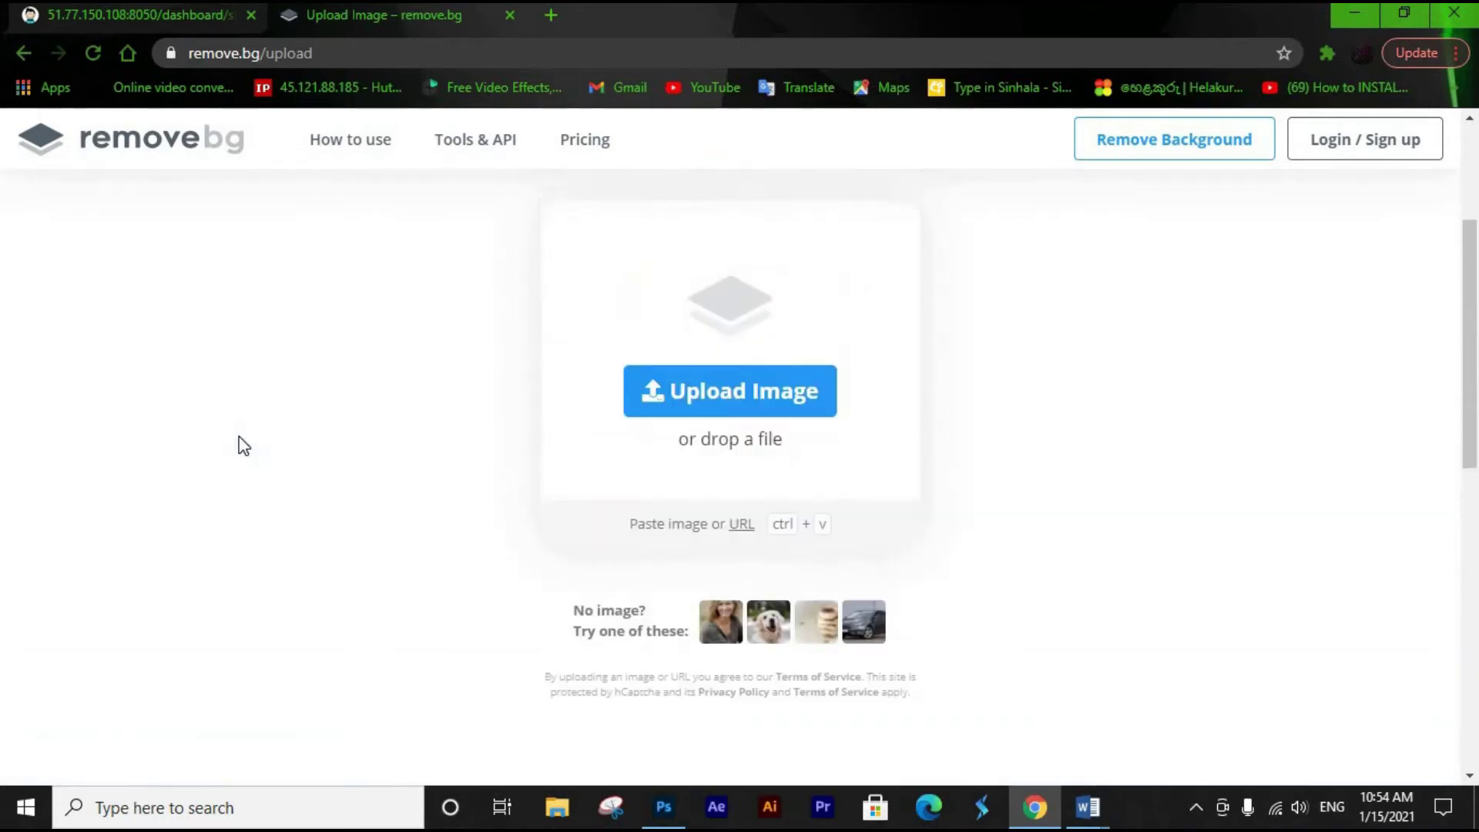
scroll(254, 408, down, 1)
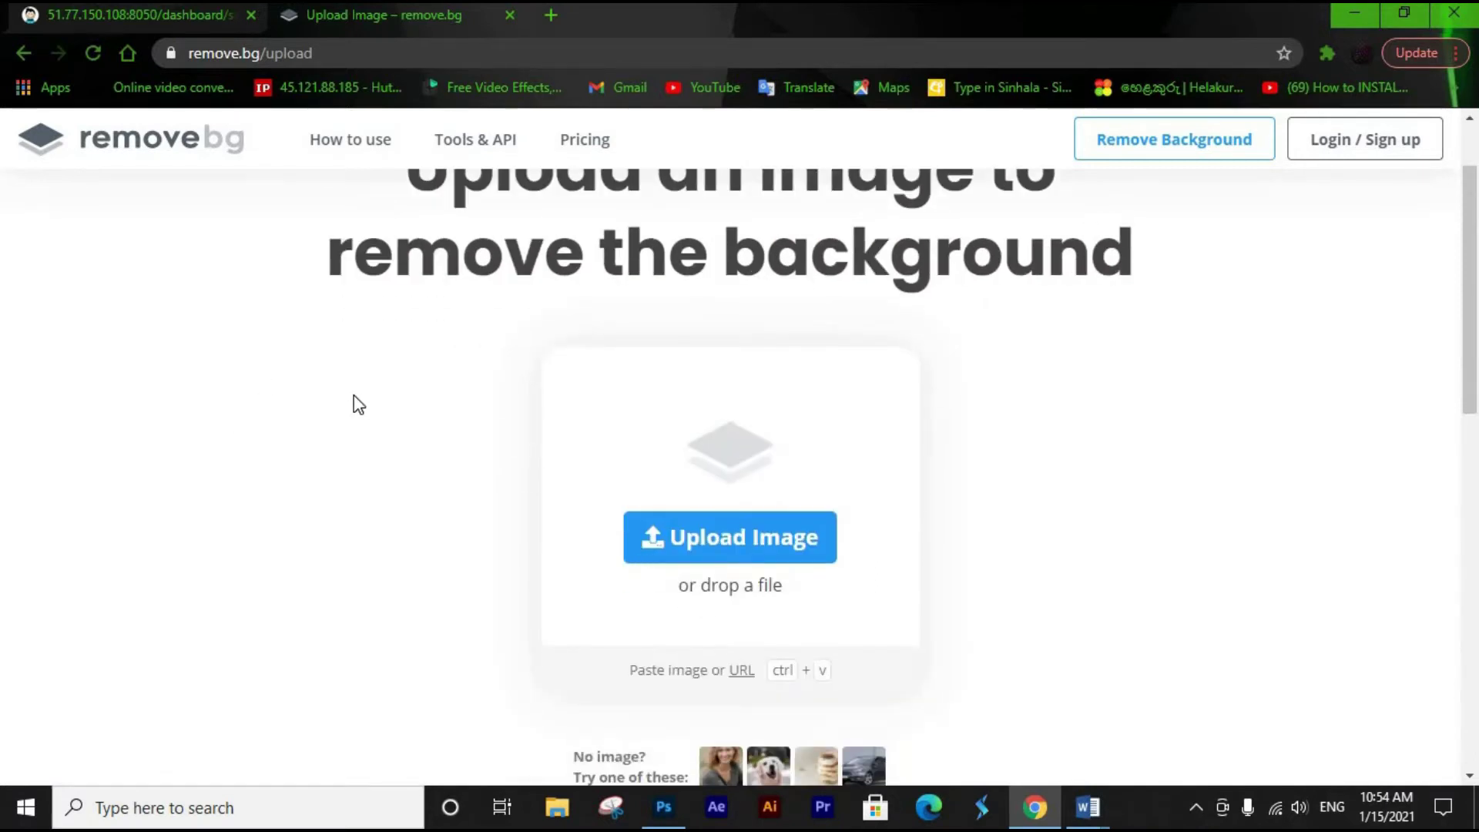
scroll(408, 354, down, 2)
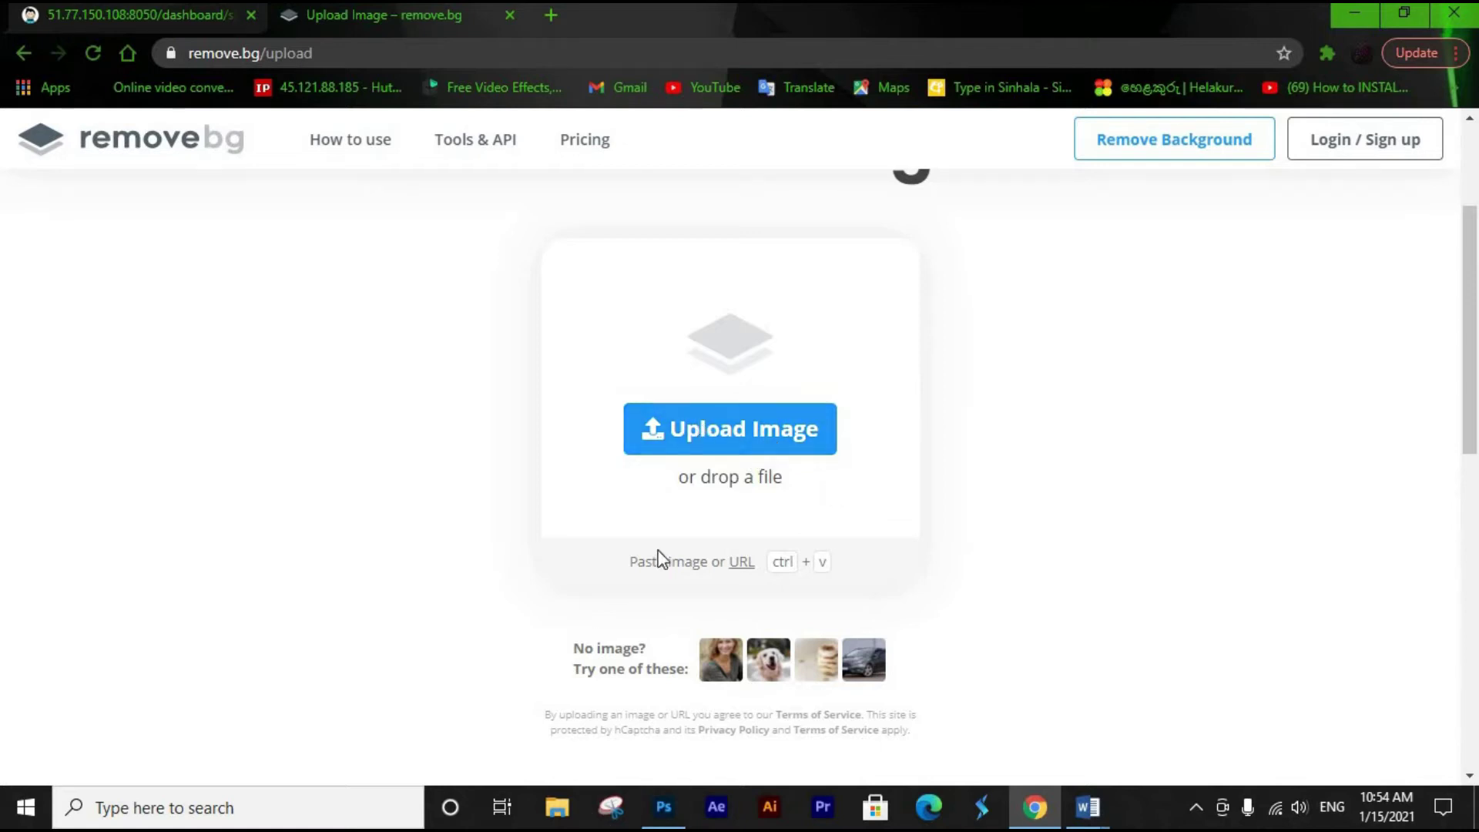
click(740, 431)
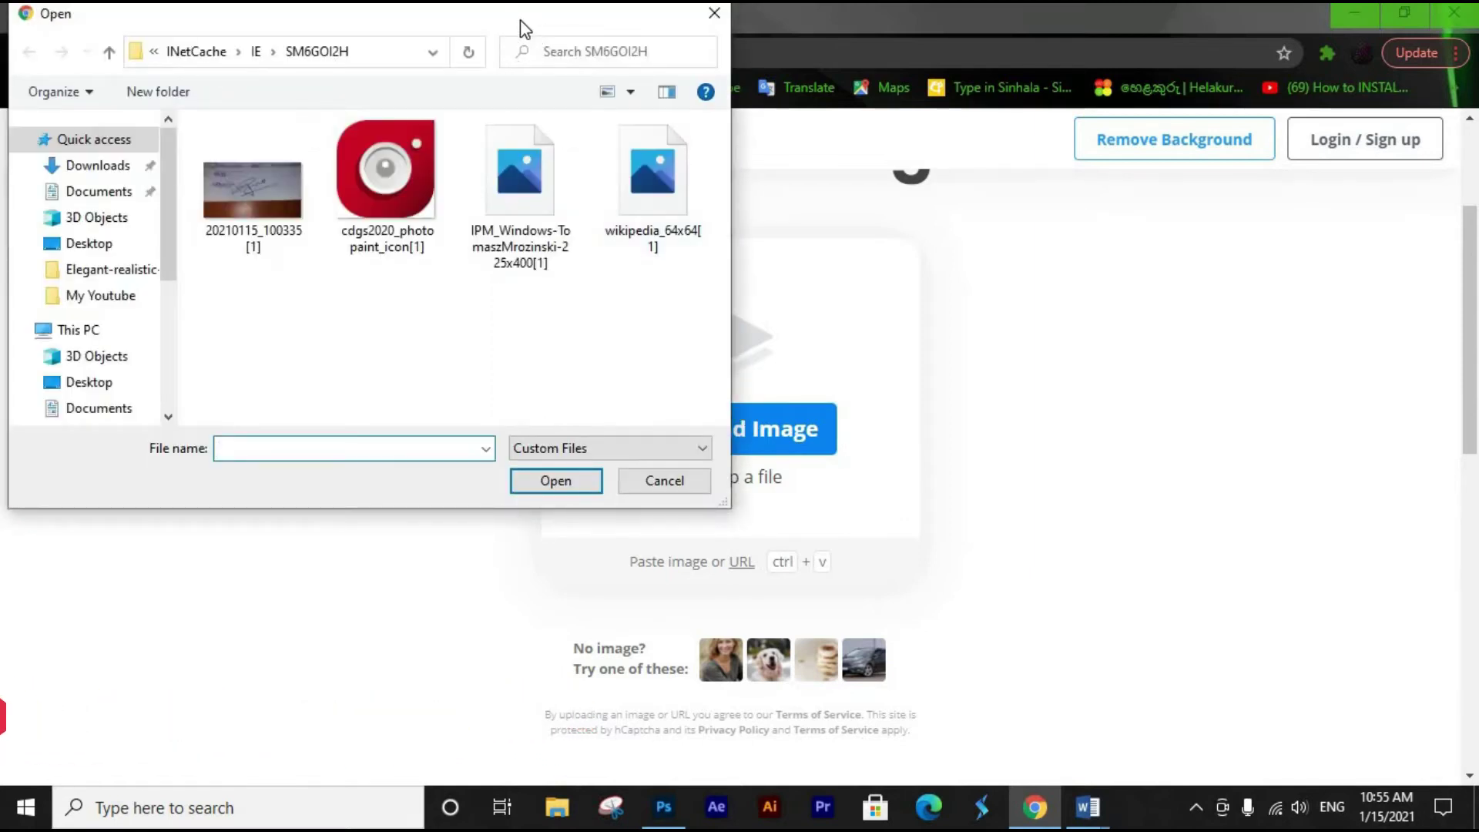
drag(514, 16, 522, 93)
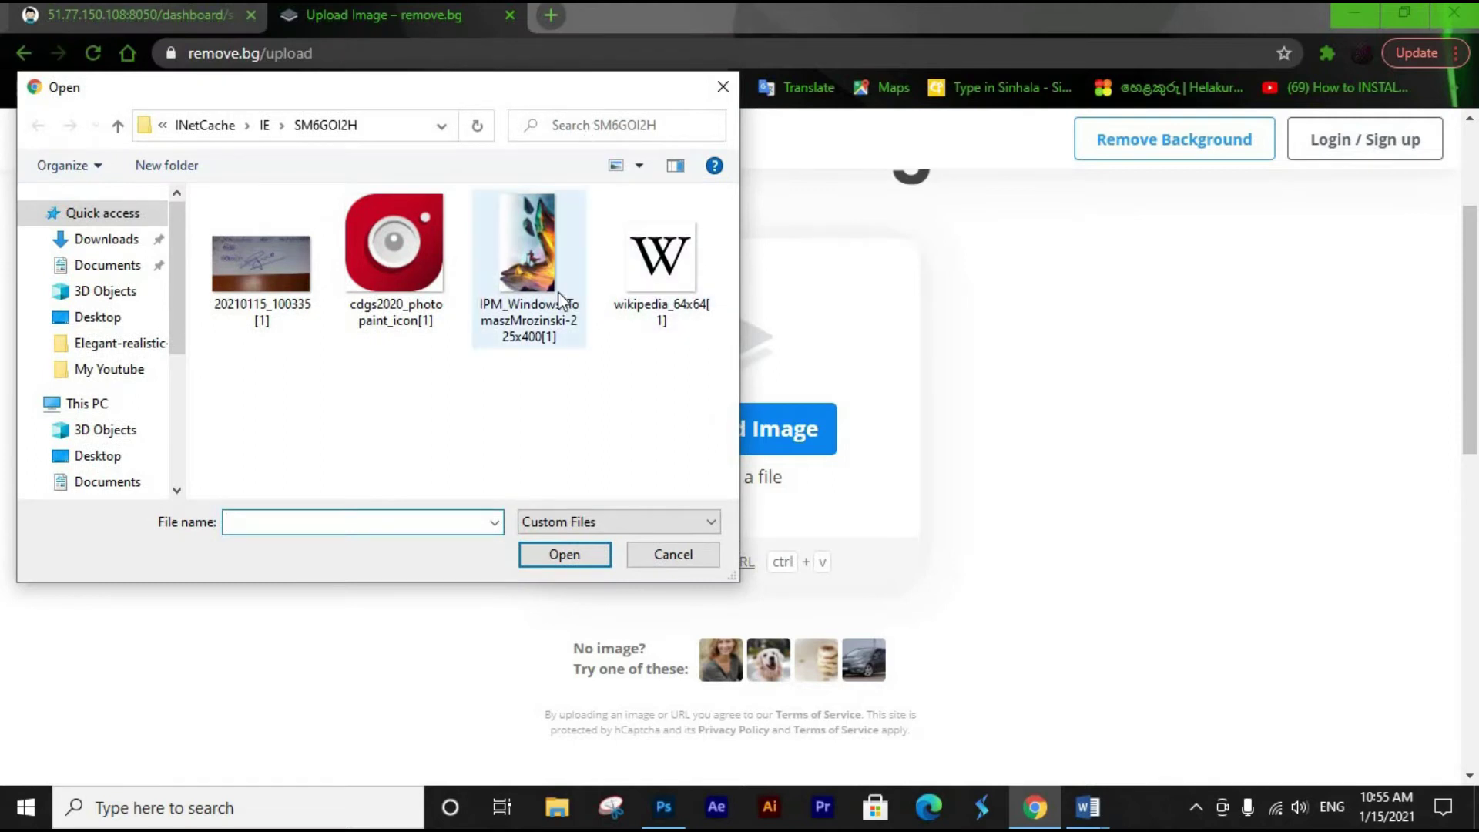
click(117, 242)
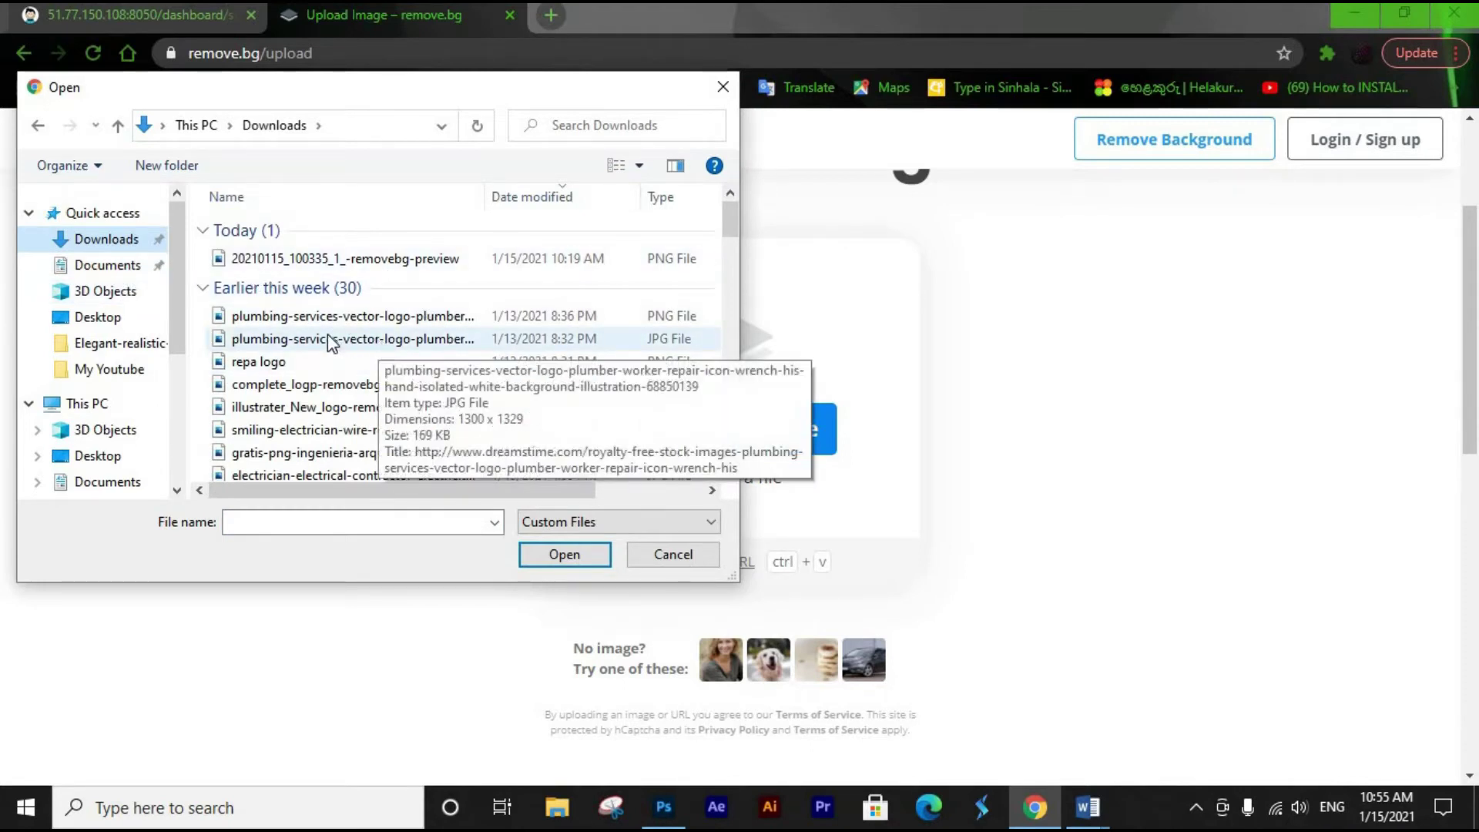
click(353, 339)
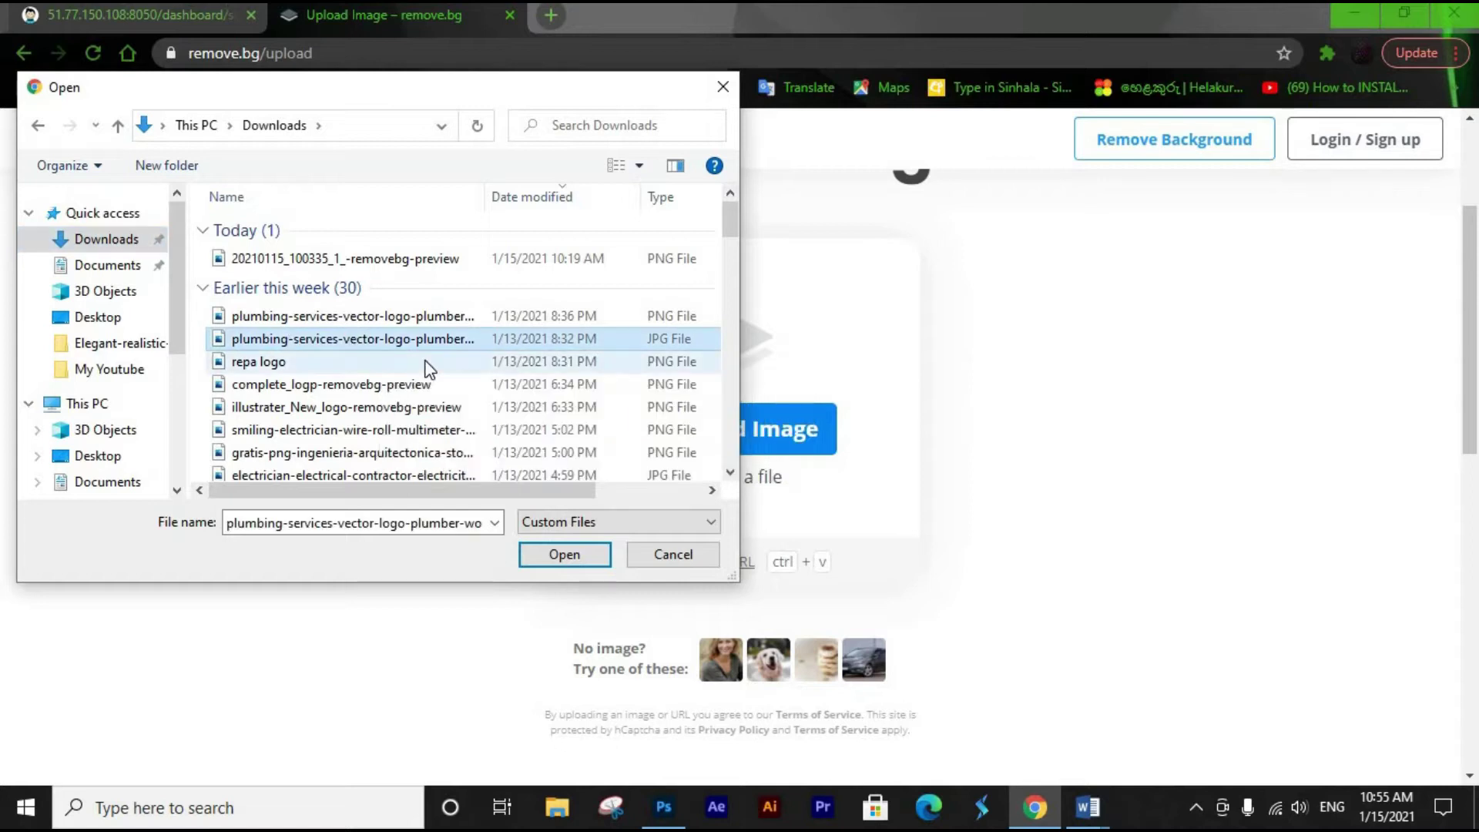
click(571, 558)
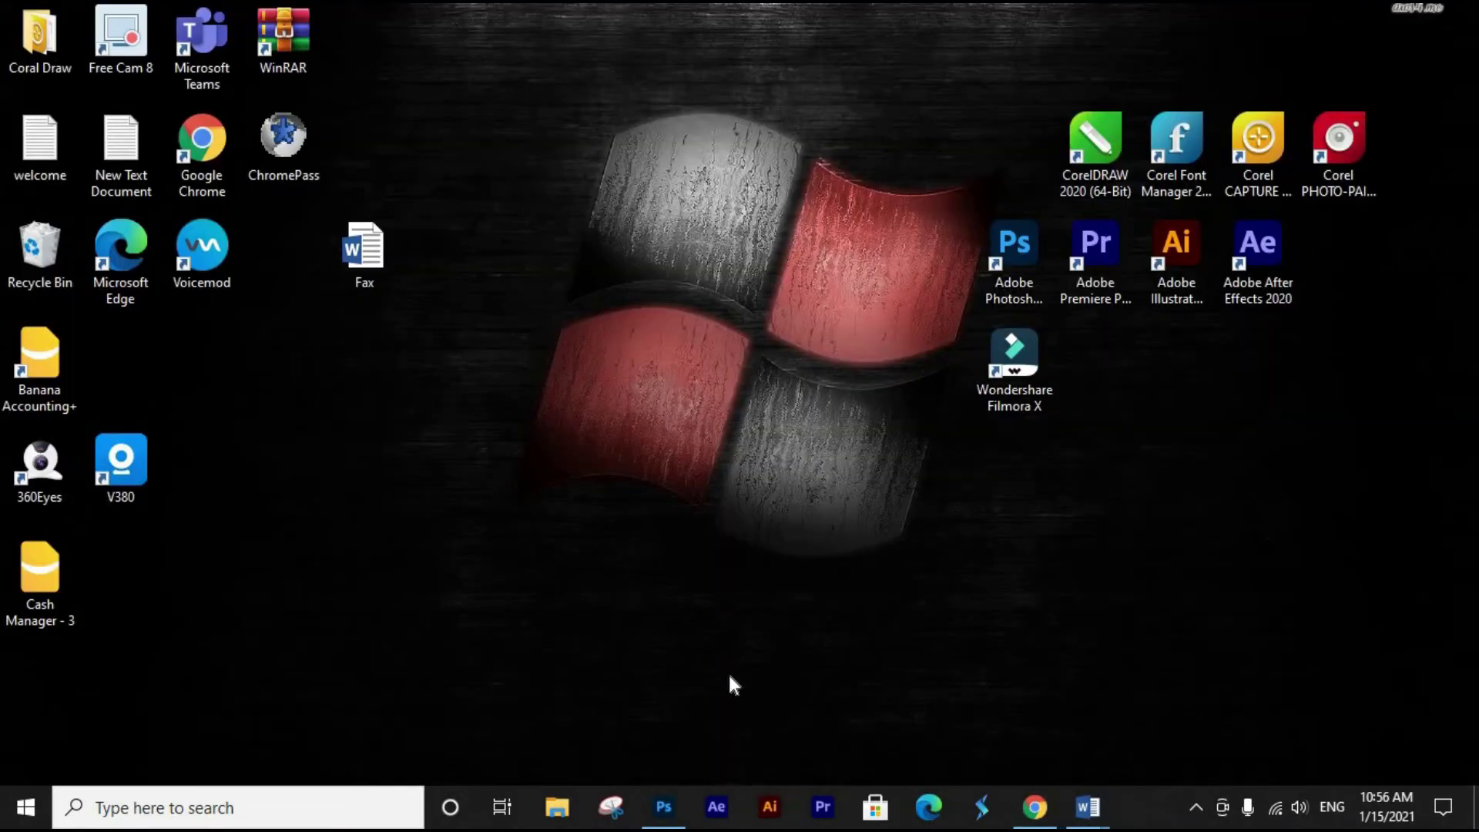
Switch to File Explorer and view the photo of the woman sitting on the floor from Downloads, then minimize the viewer.
click(560, 809)
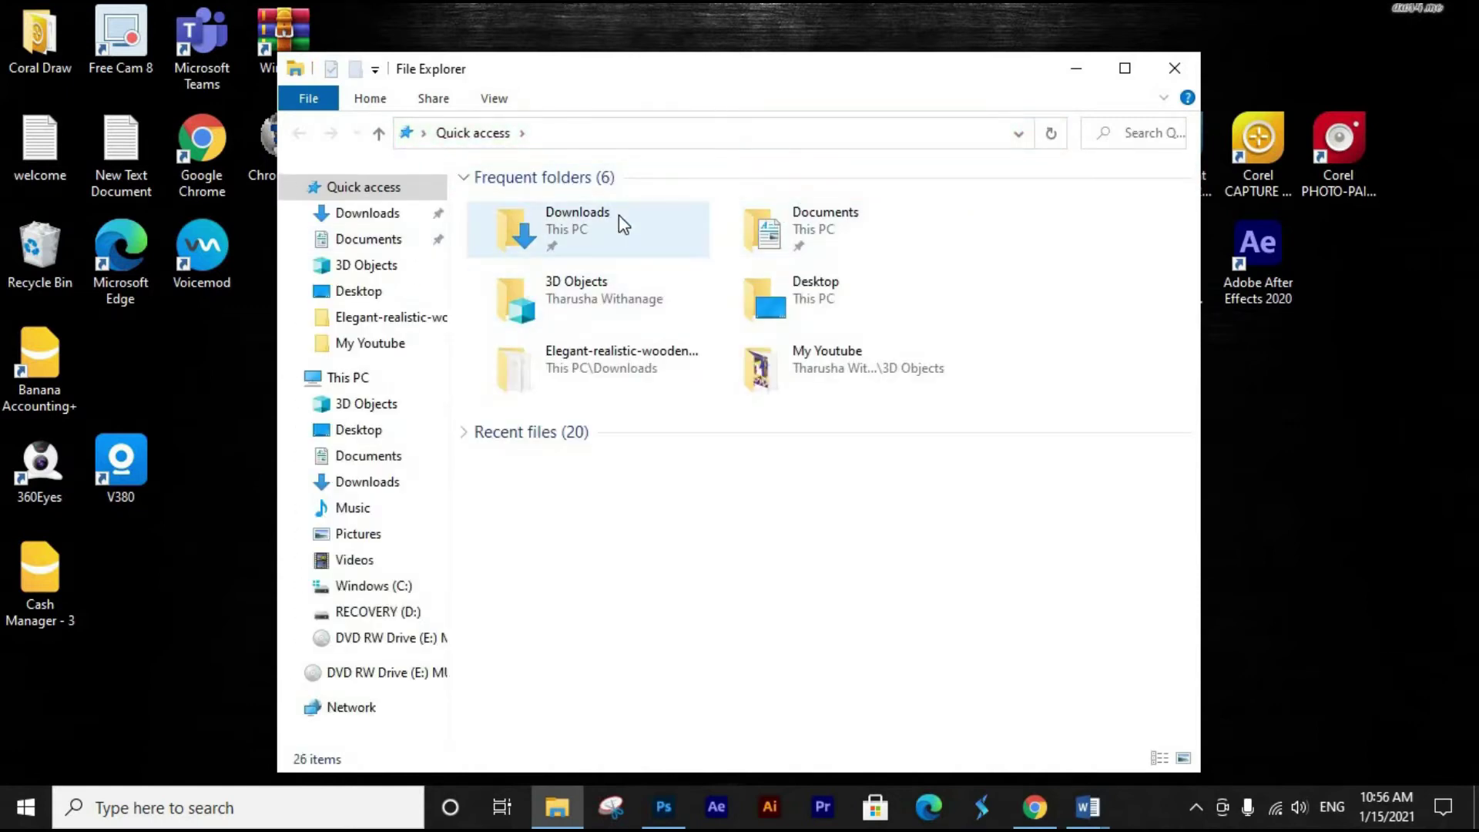
click(350, 218)
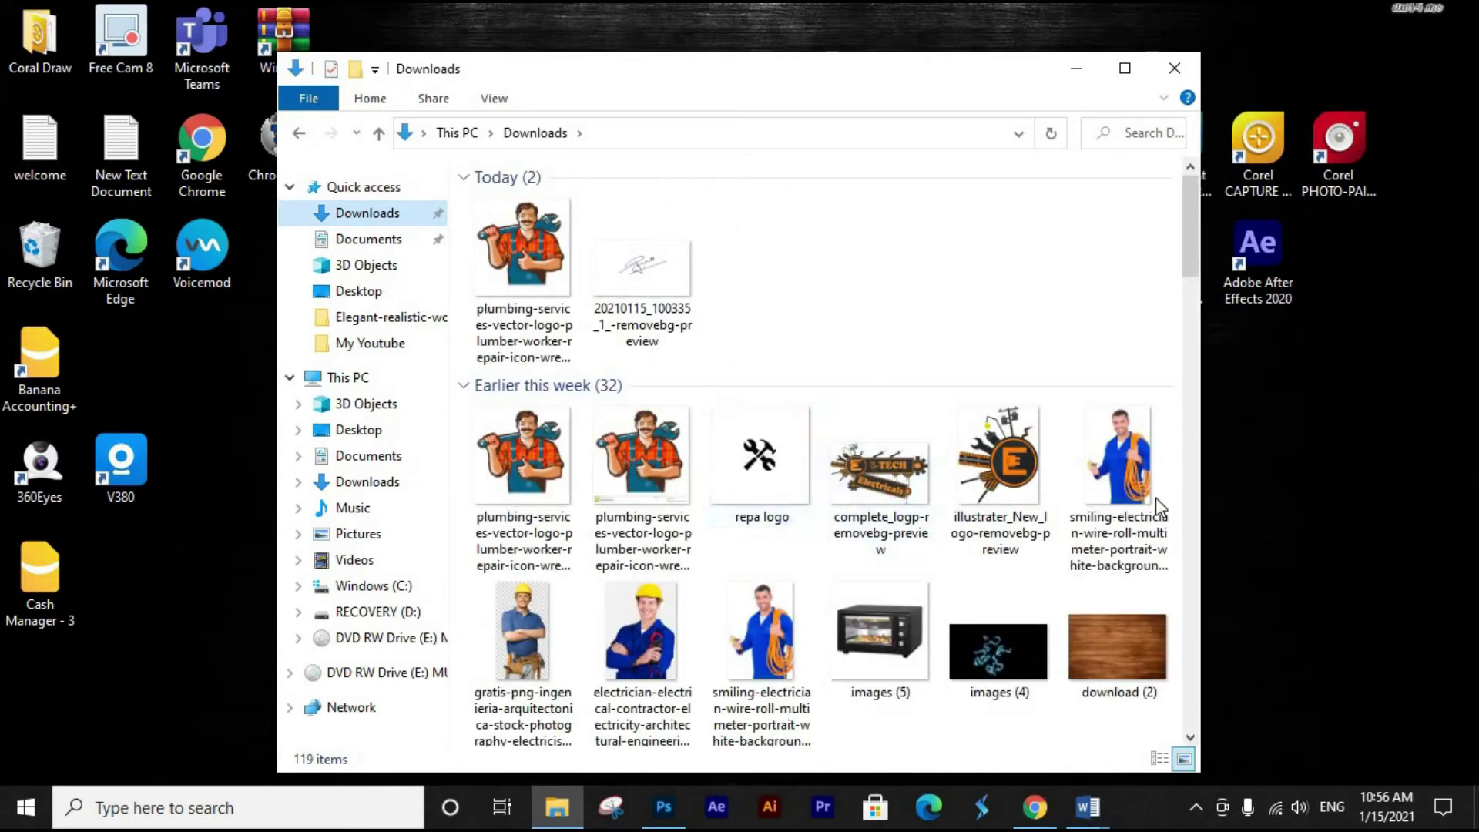
drag(1191, 233, 1200, 499)
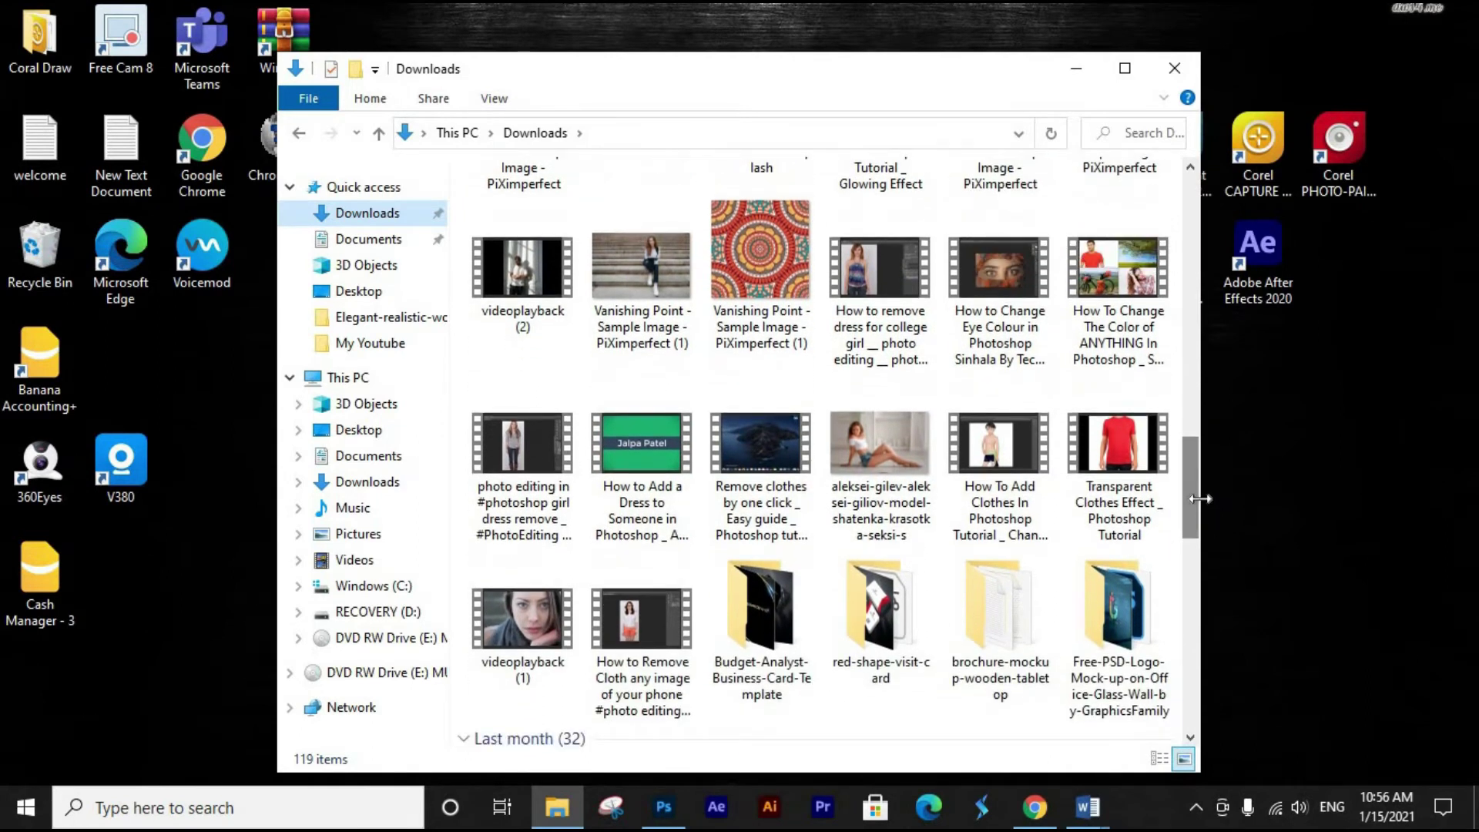
click(881, 453)
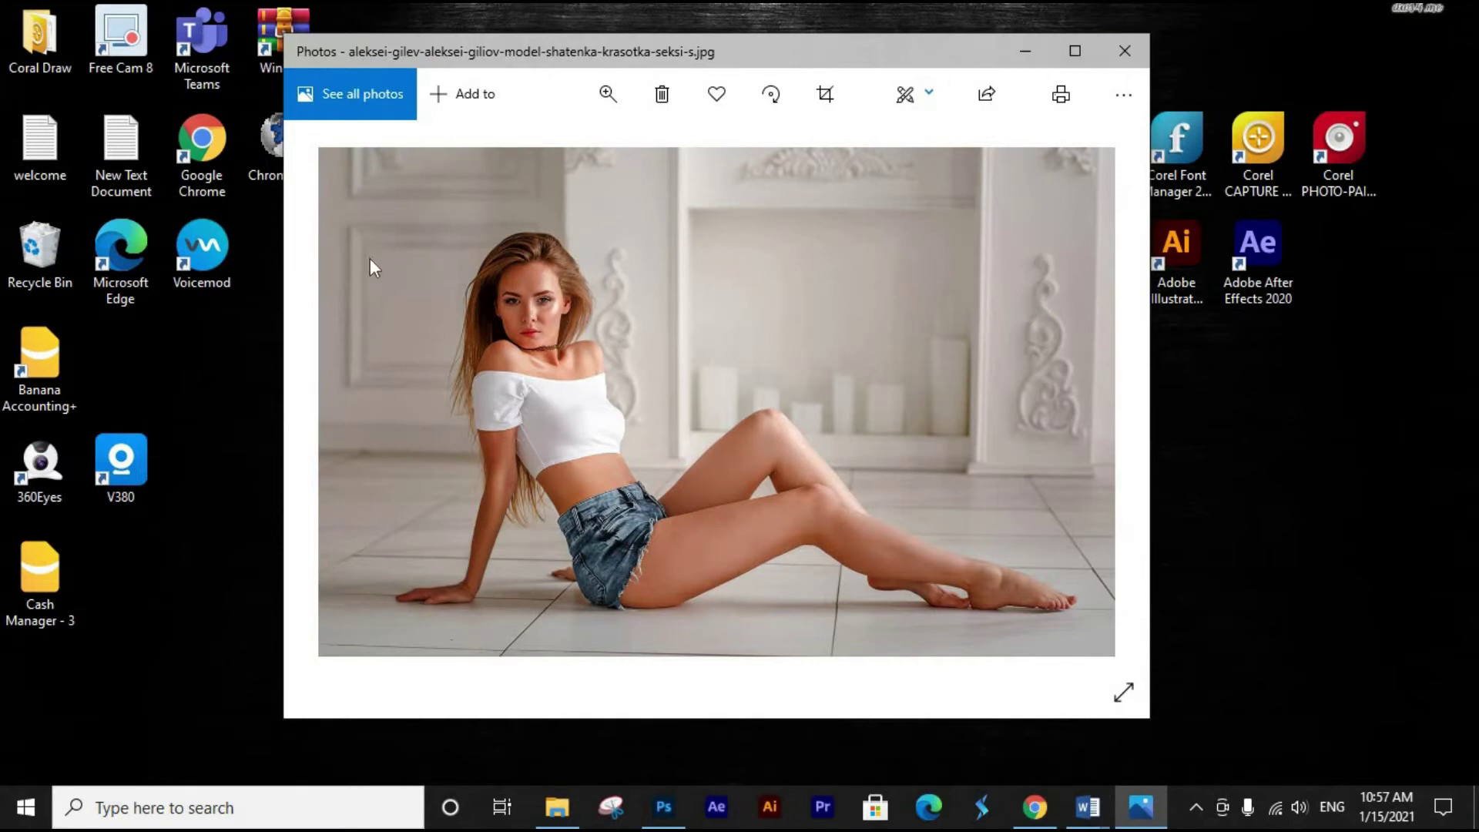
click(1038, 57)
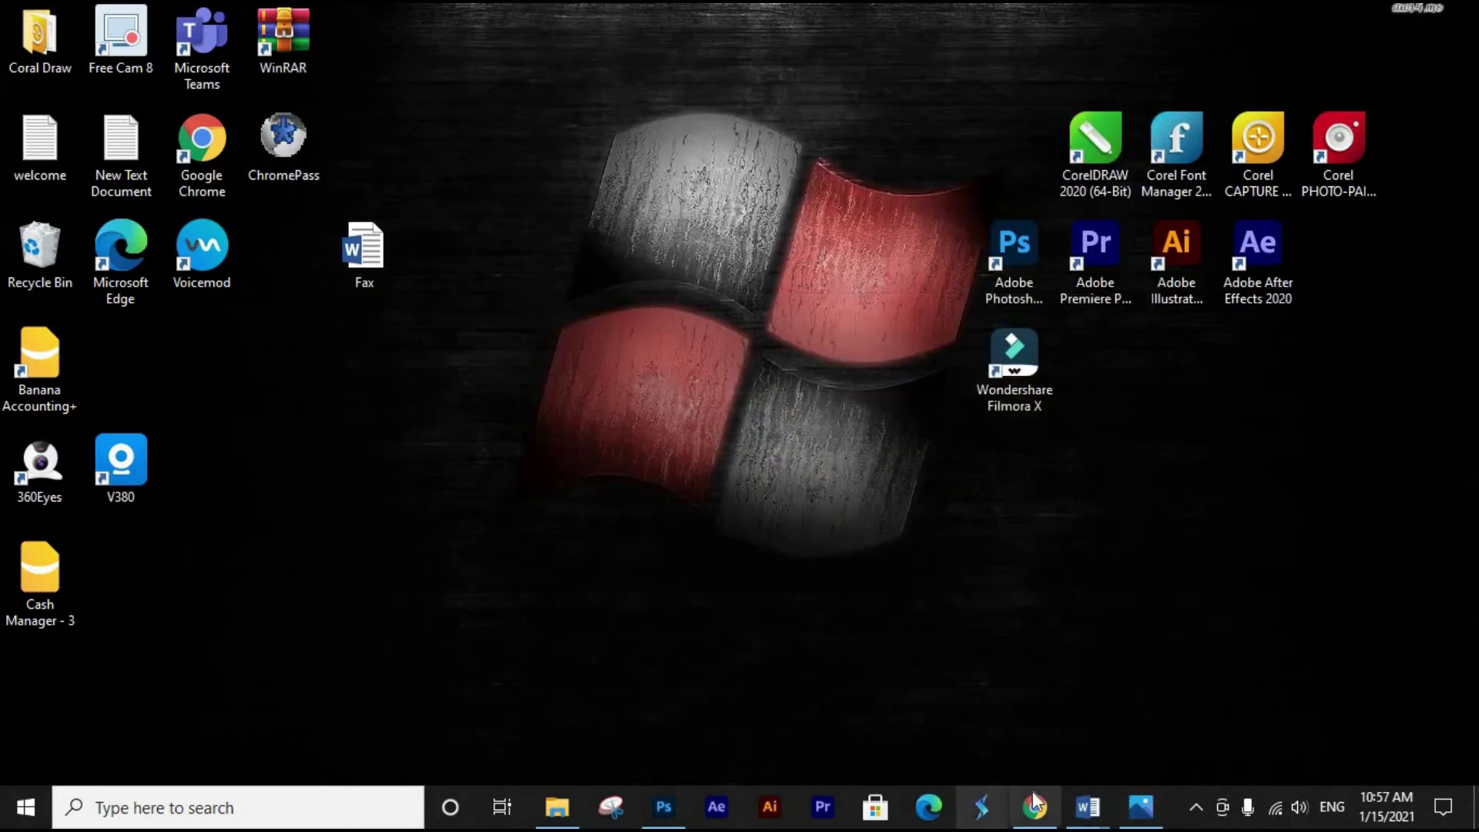
Switch back to Chrome and upload the JPG photo of the sitting woman from Downloads to have its background removed.
click(1038, 809)
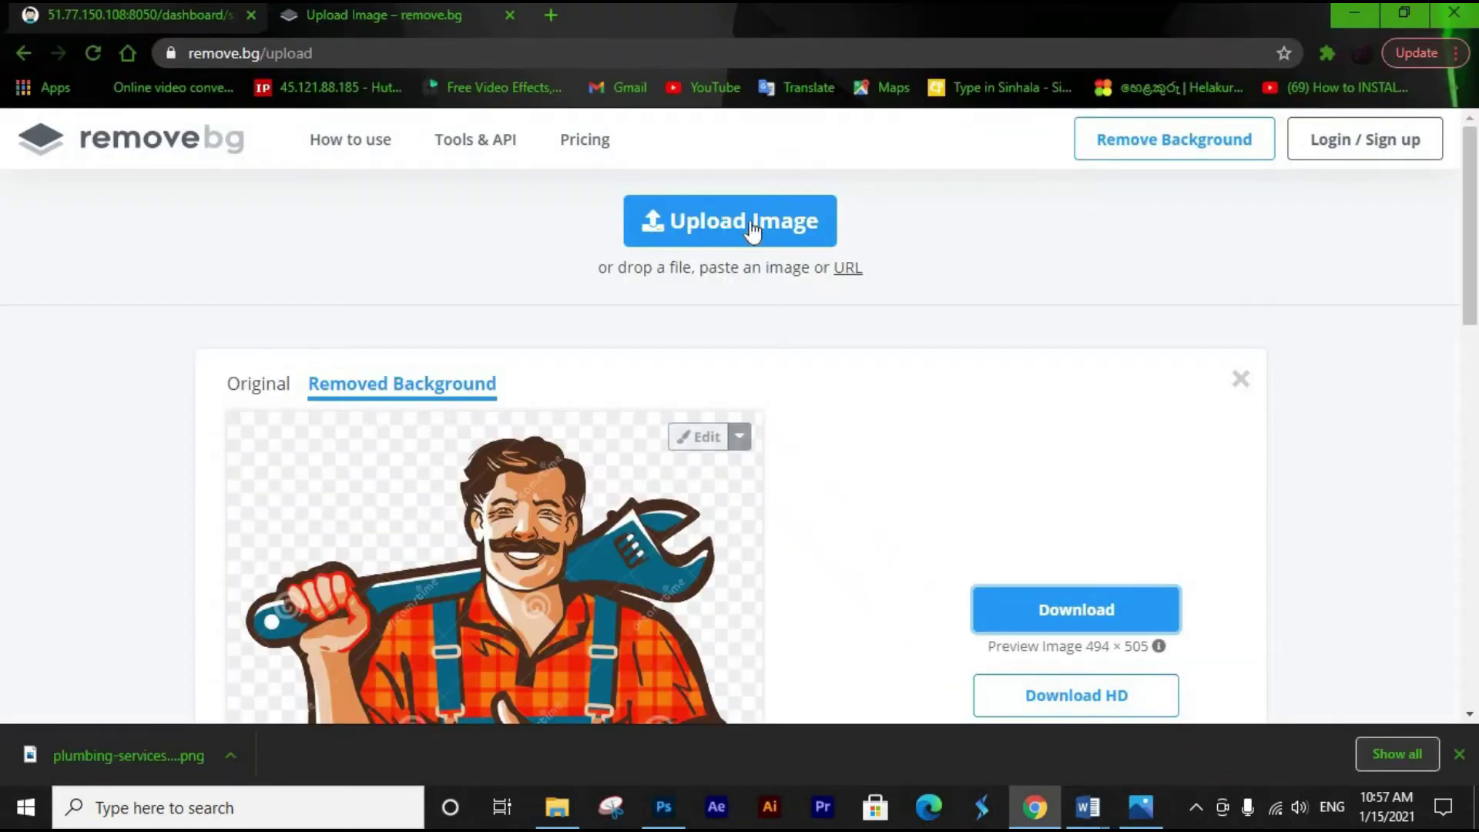
click(751, 222)
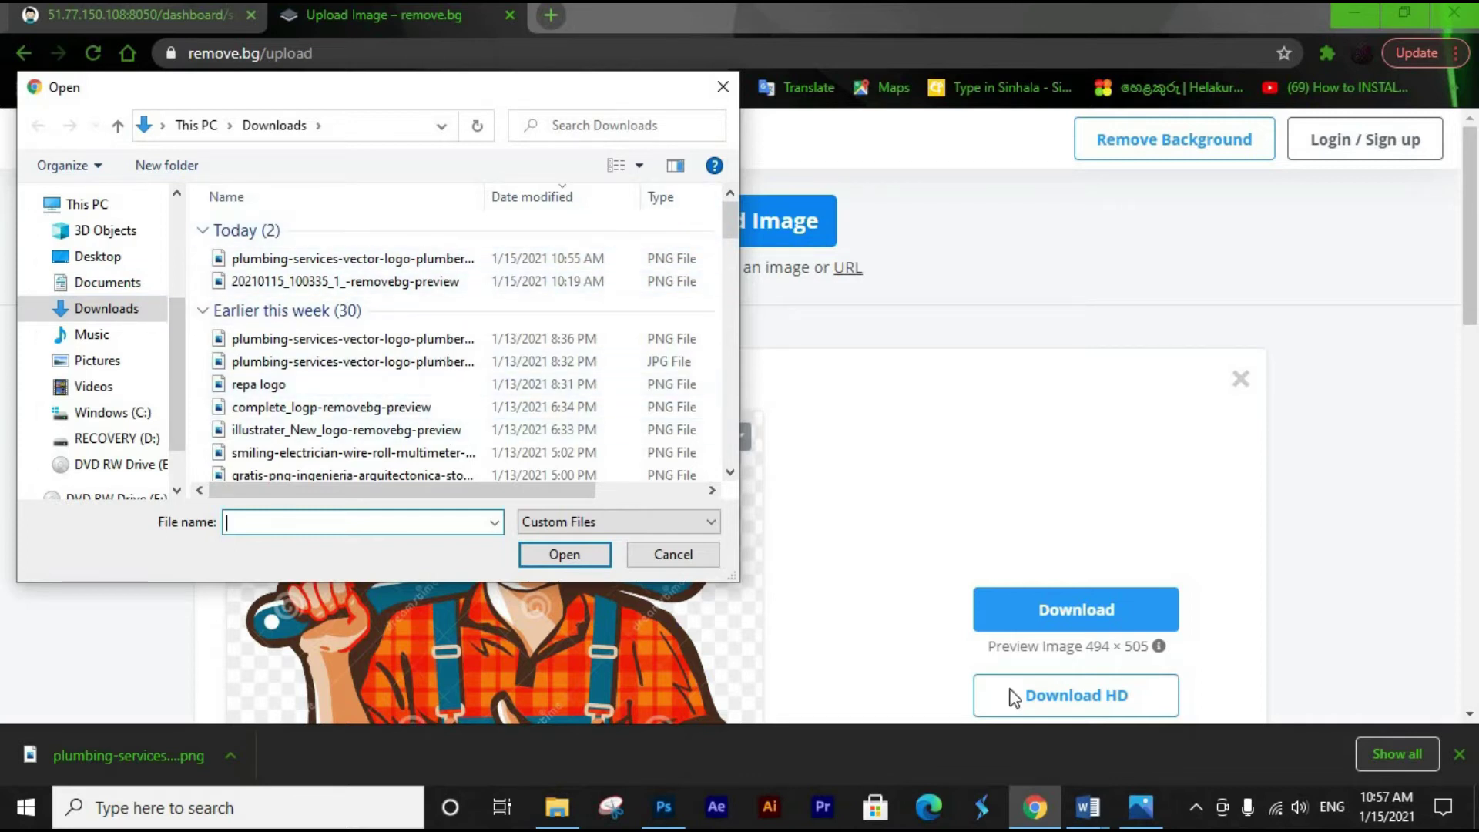
click(1138, 818)
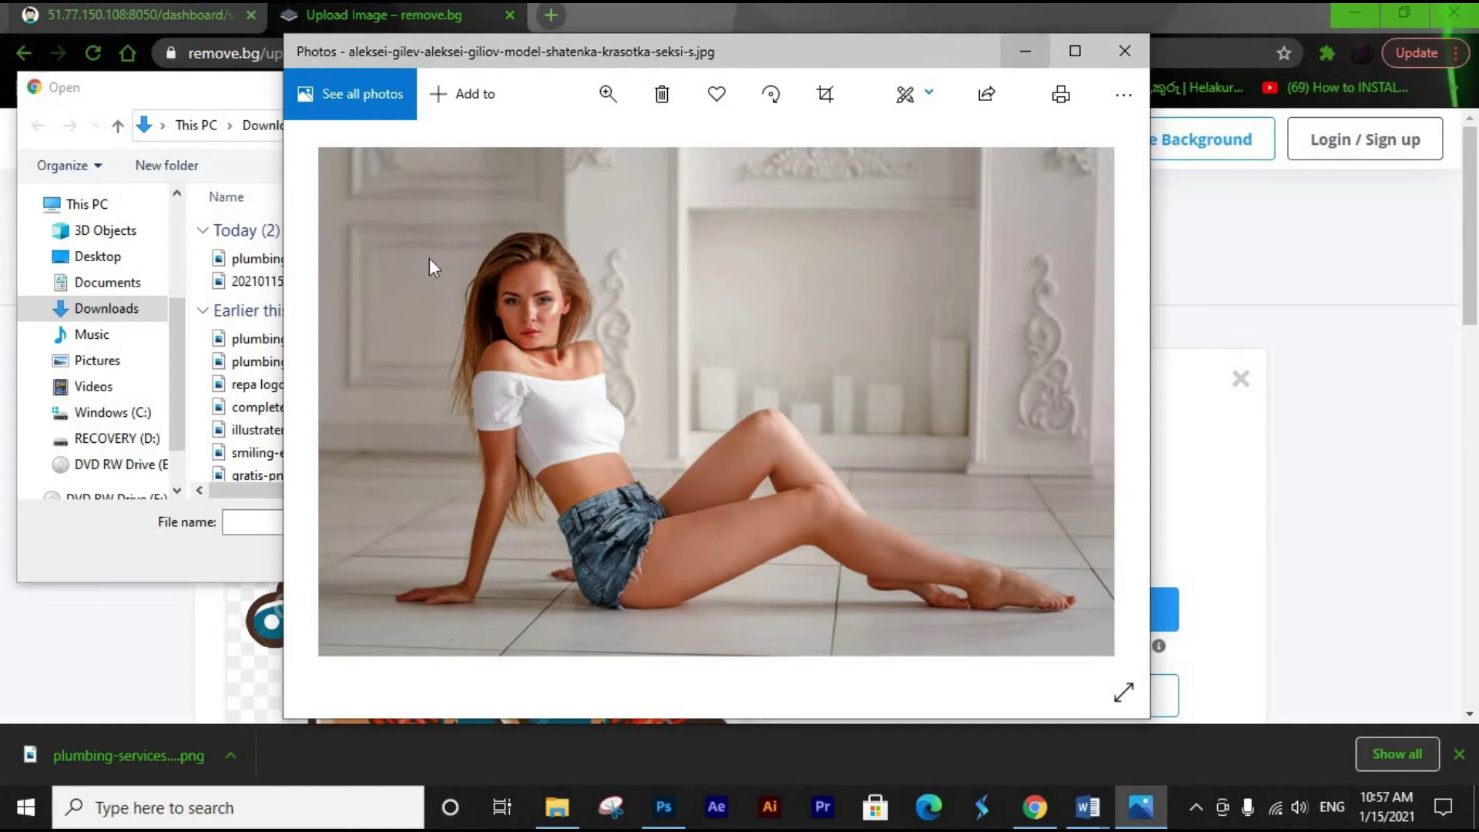
key(alt+Tab)
scroll(474, 344, down, 2)
scroll(474, 347, down, 10)
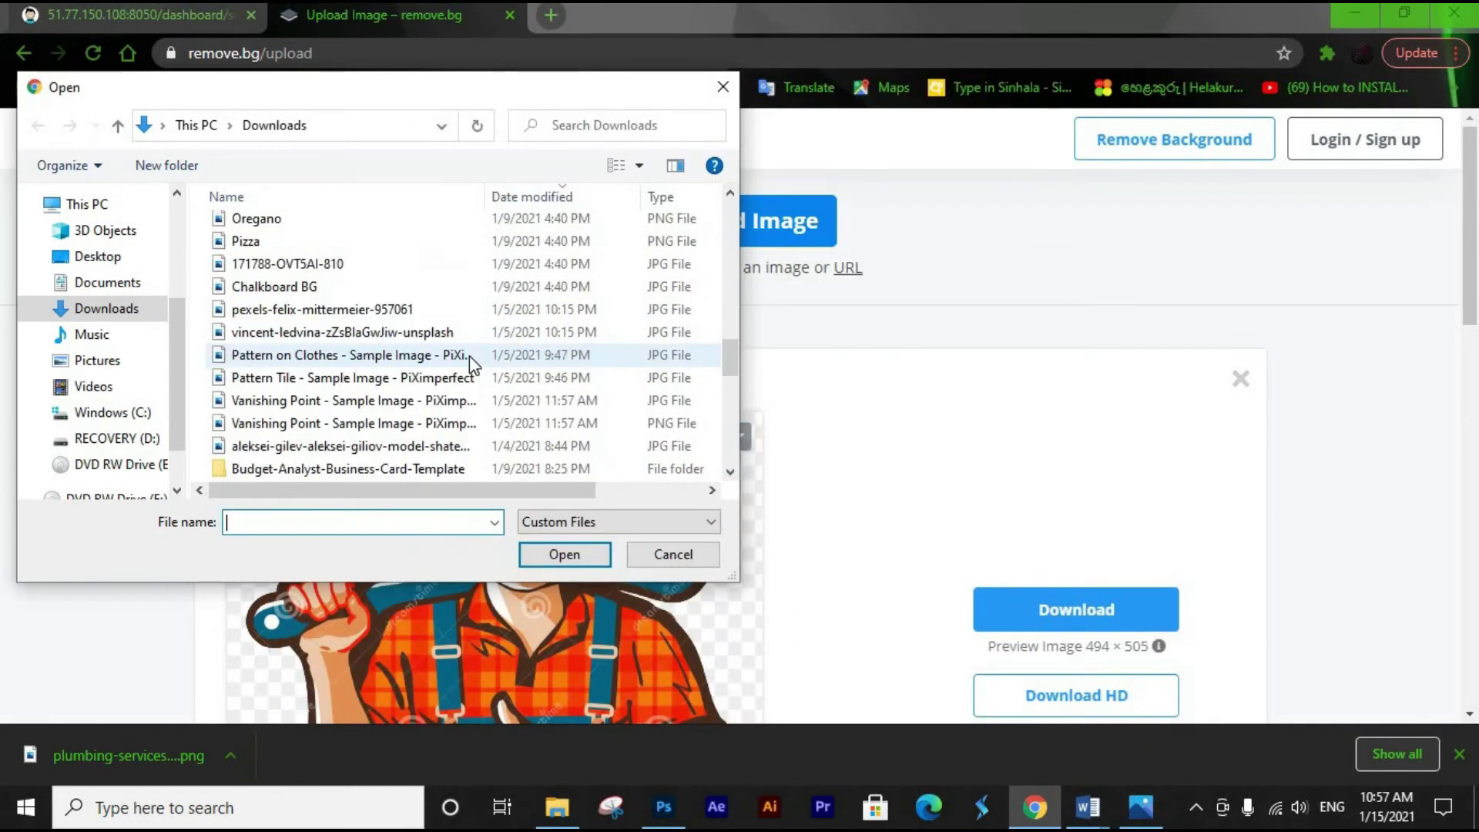
scroll(469, 362, down, 3)
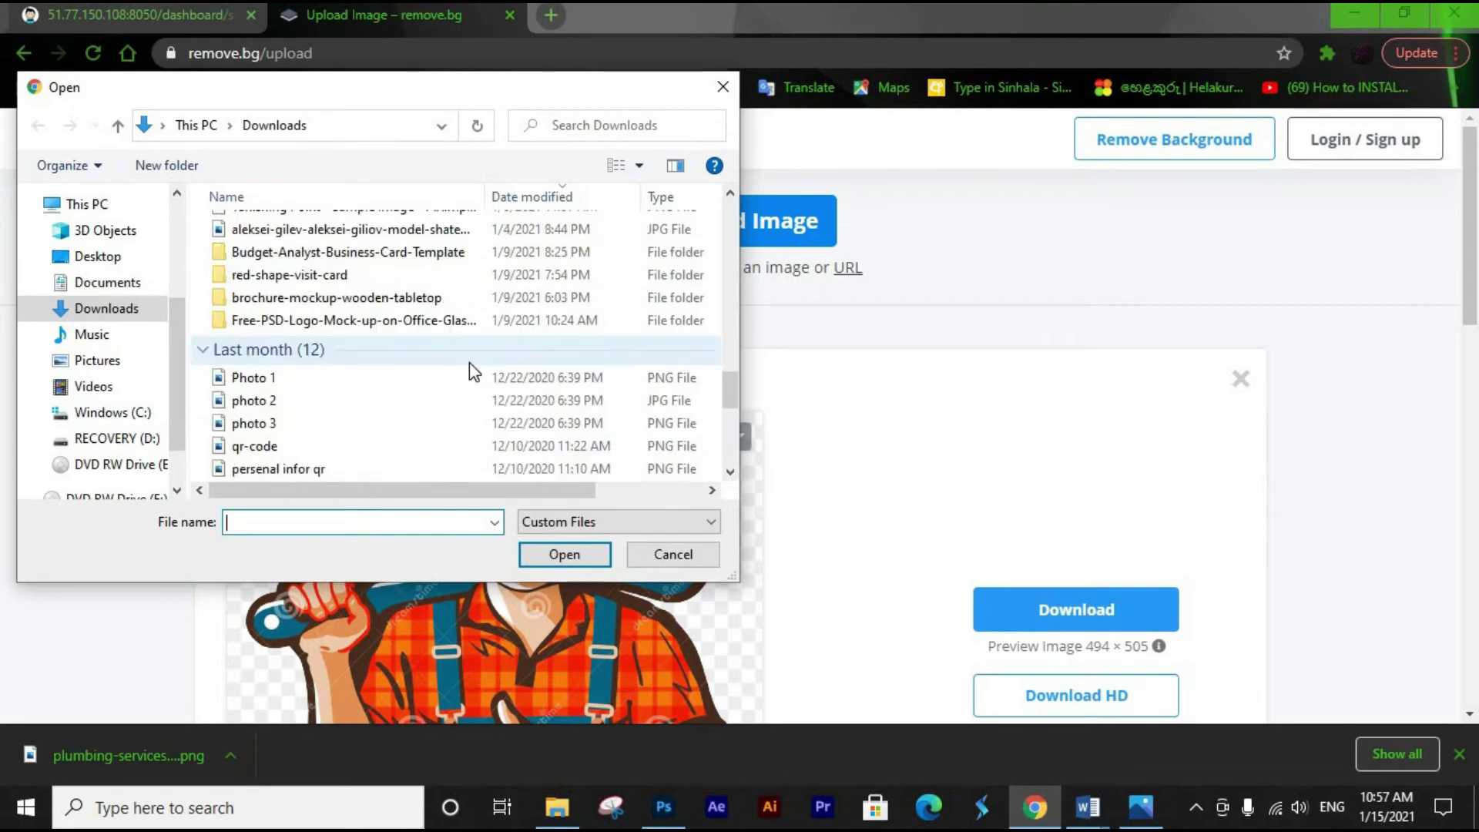
click(436, 231)
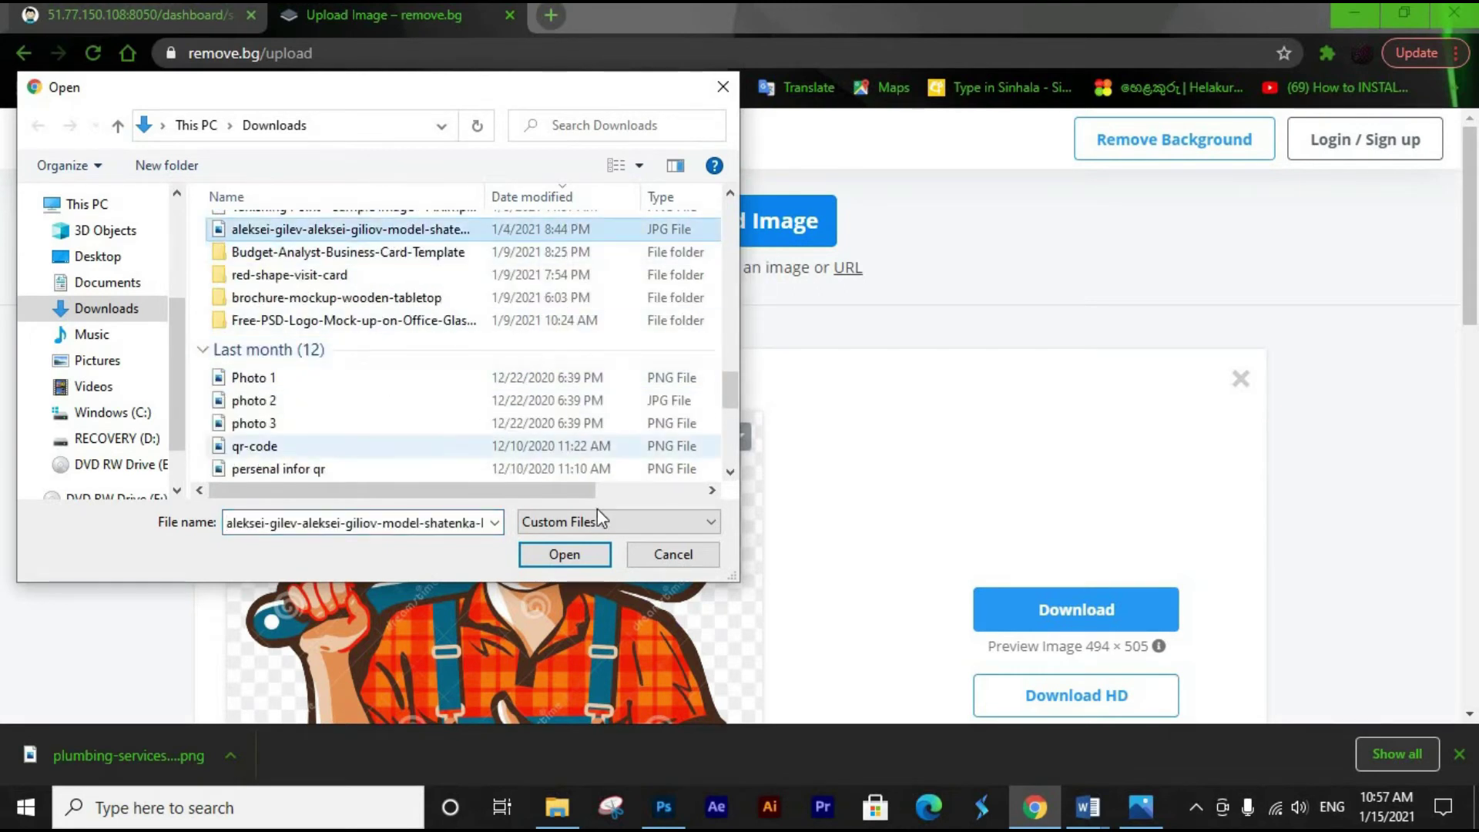
click(564, 555)
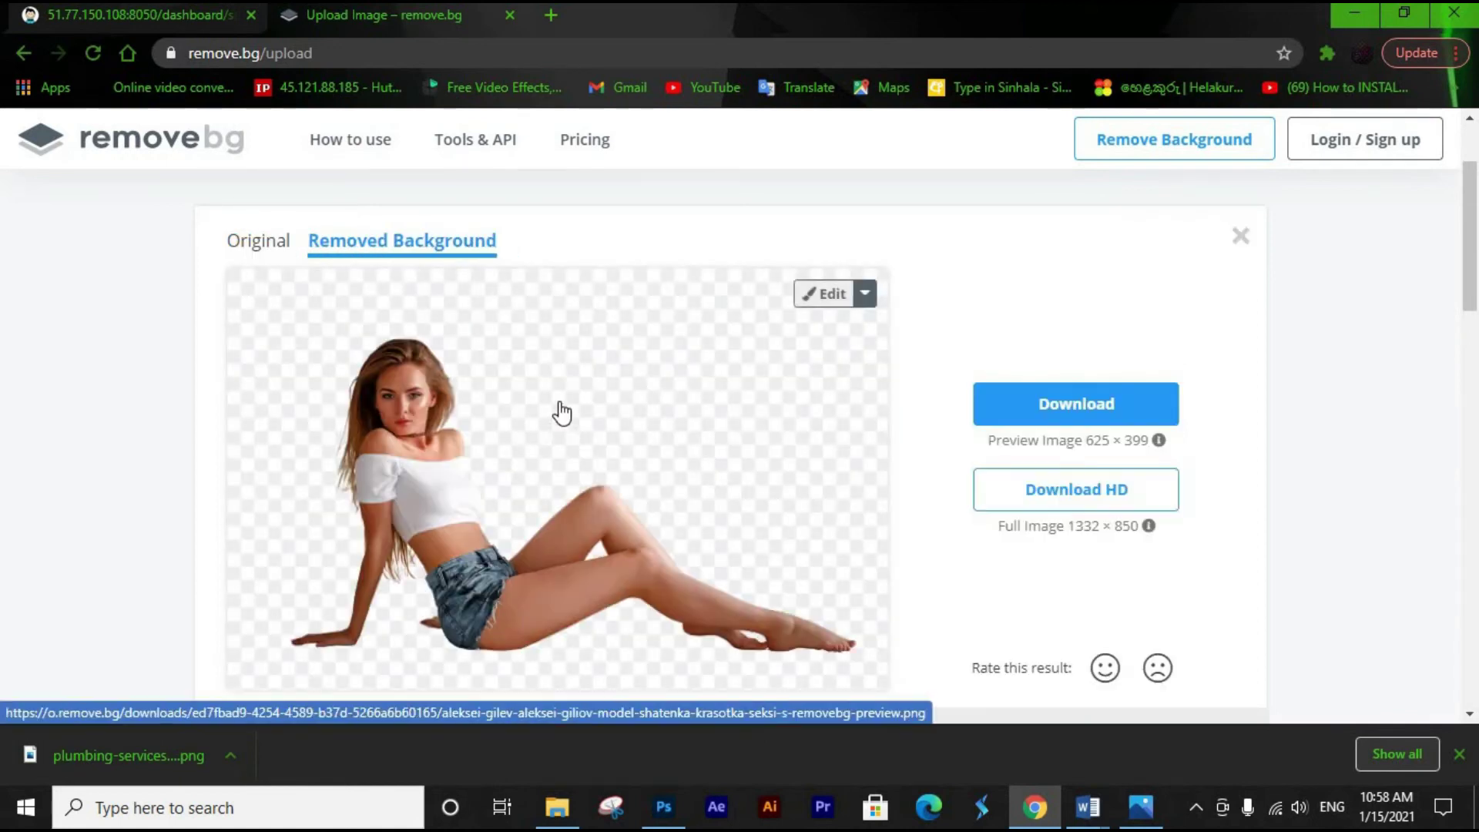
Open the woman's cutout in the remove.bg editor and browse the available blur and photo backgrounds.
mouse_move(1473, 230)
mouse_down()
mouse_move(1474, 273)
mouse_move(1476, 257)
mouse_up()
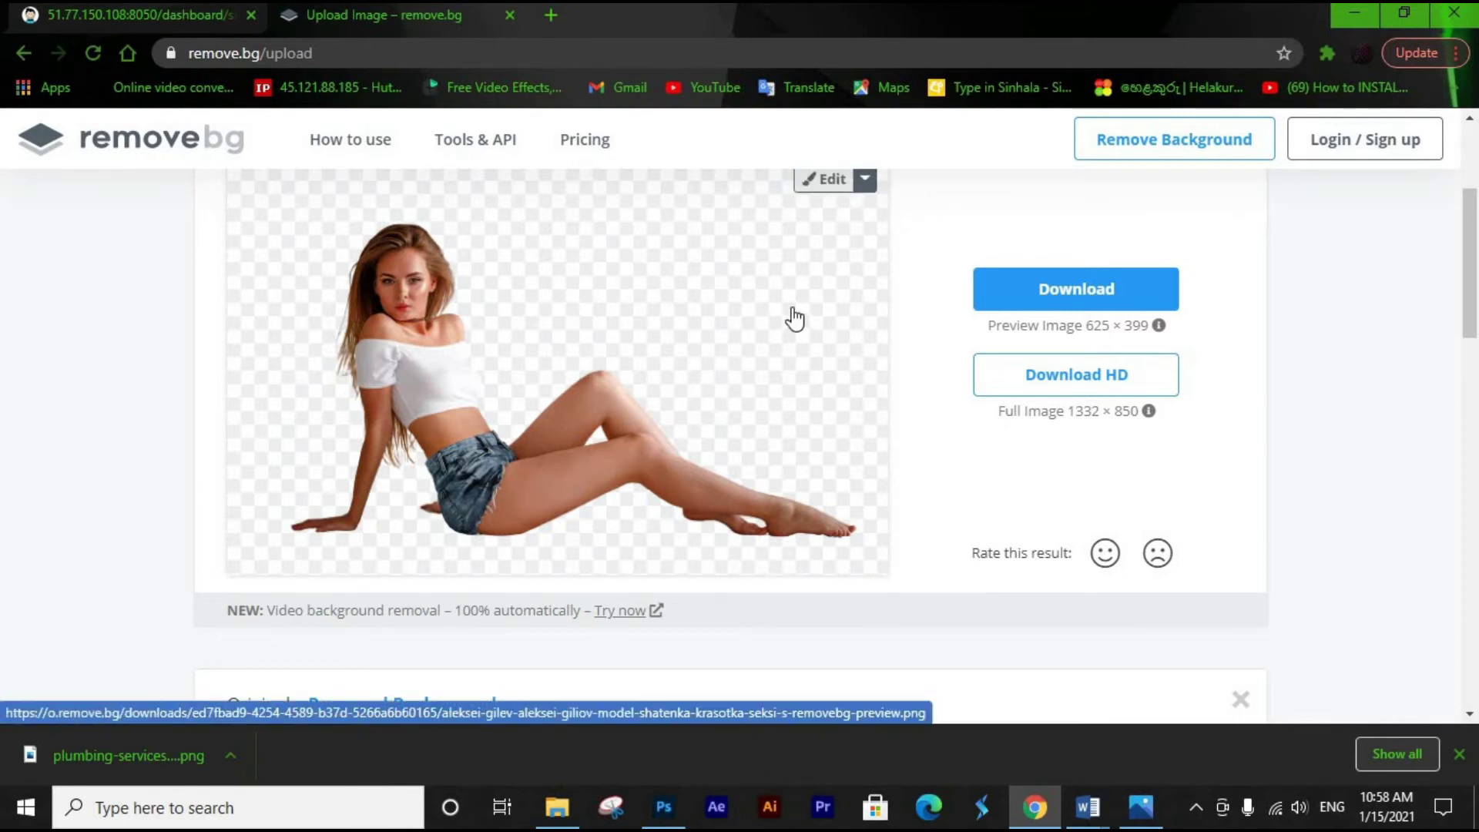
scroll(1032, 284, up, 1)
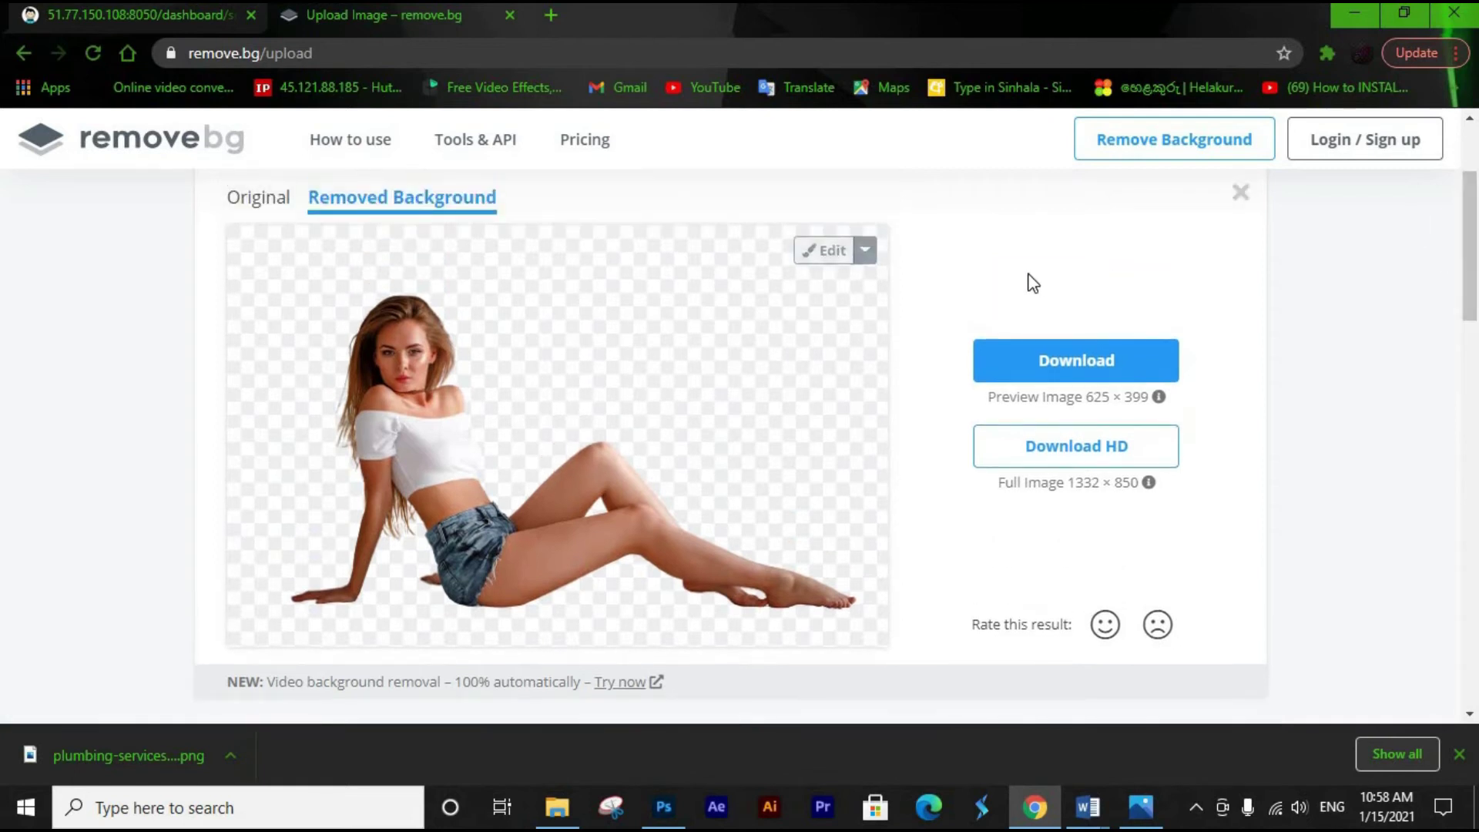
click(821, 248)
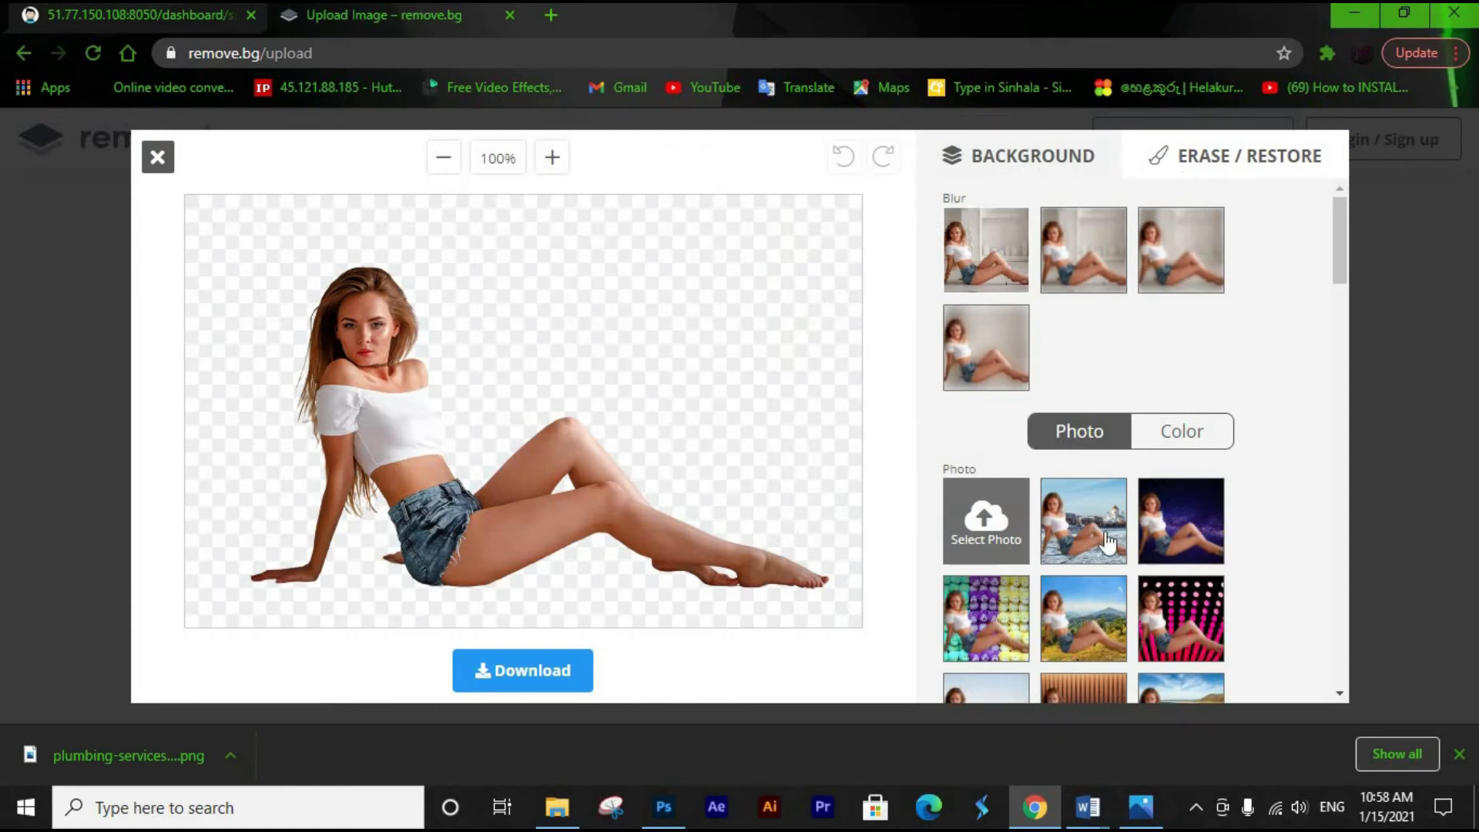
scroll(1069, 493, down, 1)
scroll(1069, 494, down, 3)
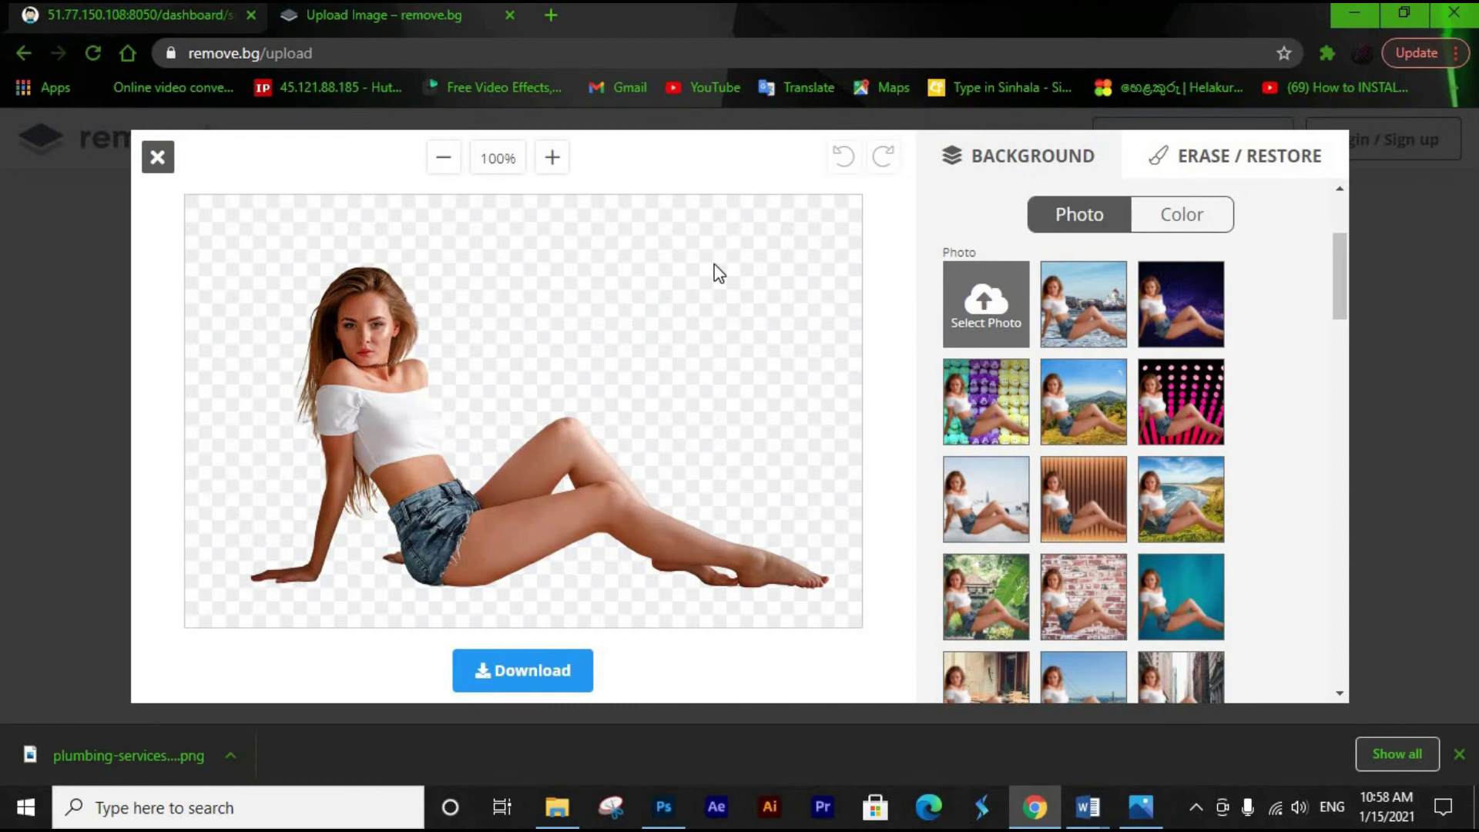
scroll(1170, 389, down, 3)
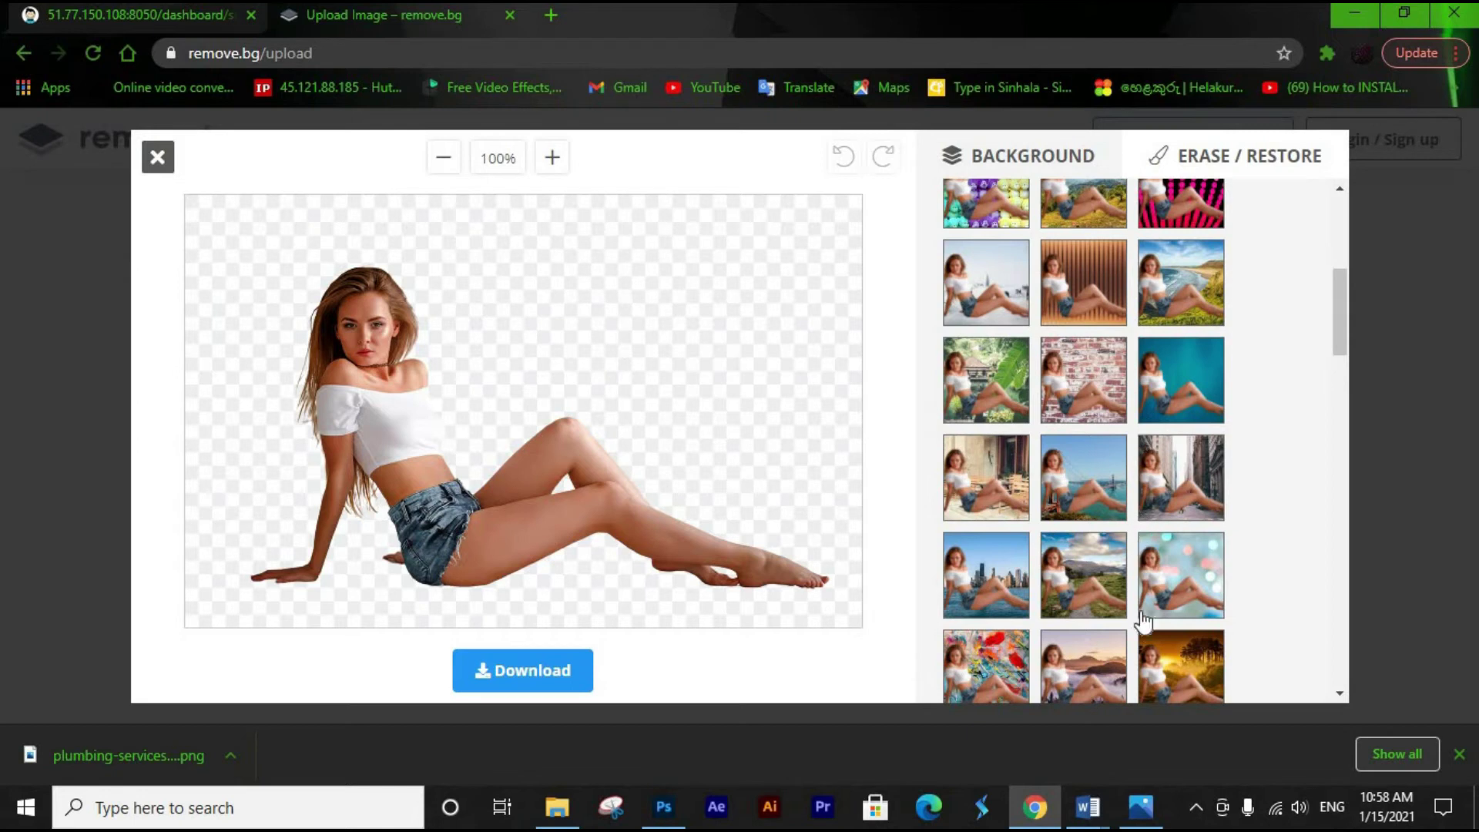
scroll(1103, 584, up, 6)
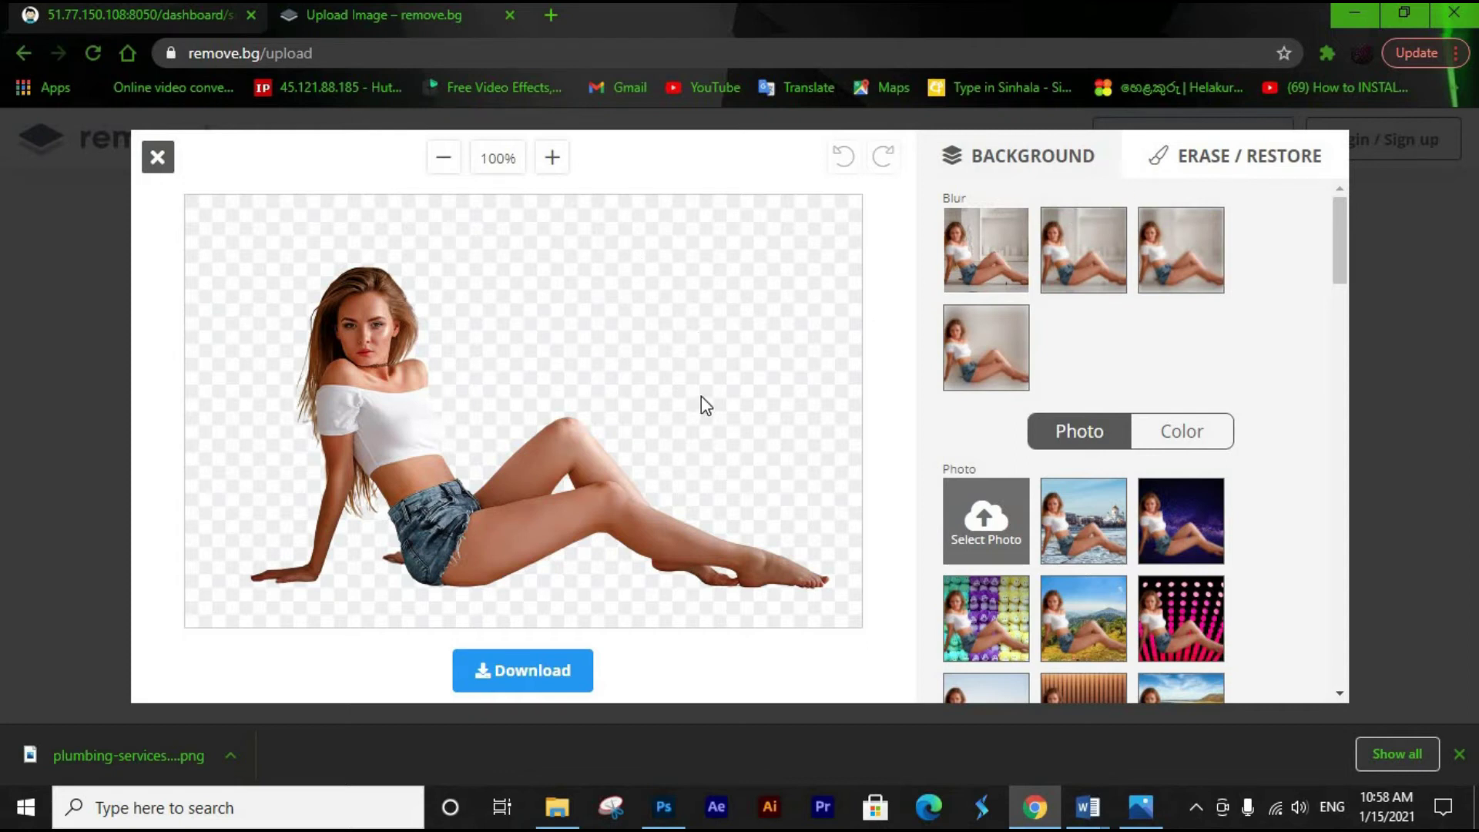
Try erasing the top of the woman's raised knee with an enlarged Erase brush, and undo the stroke.
click(1216, 170)
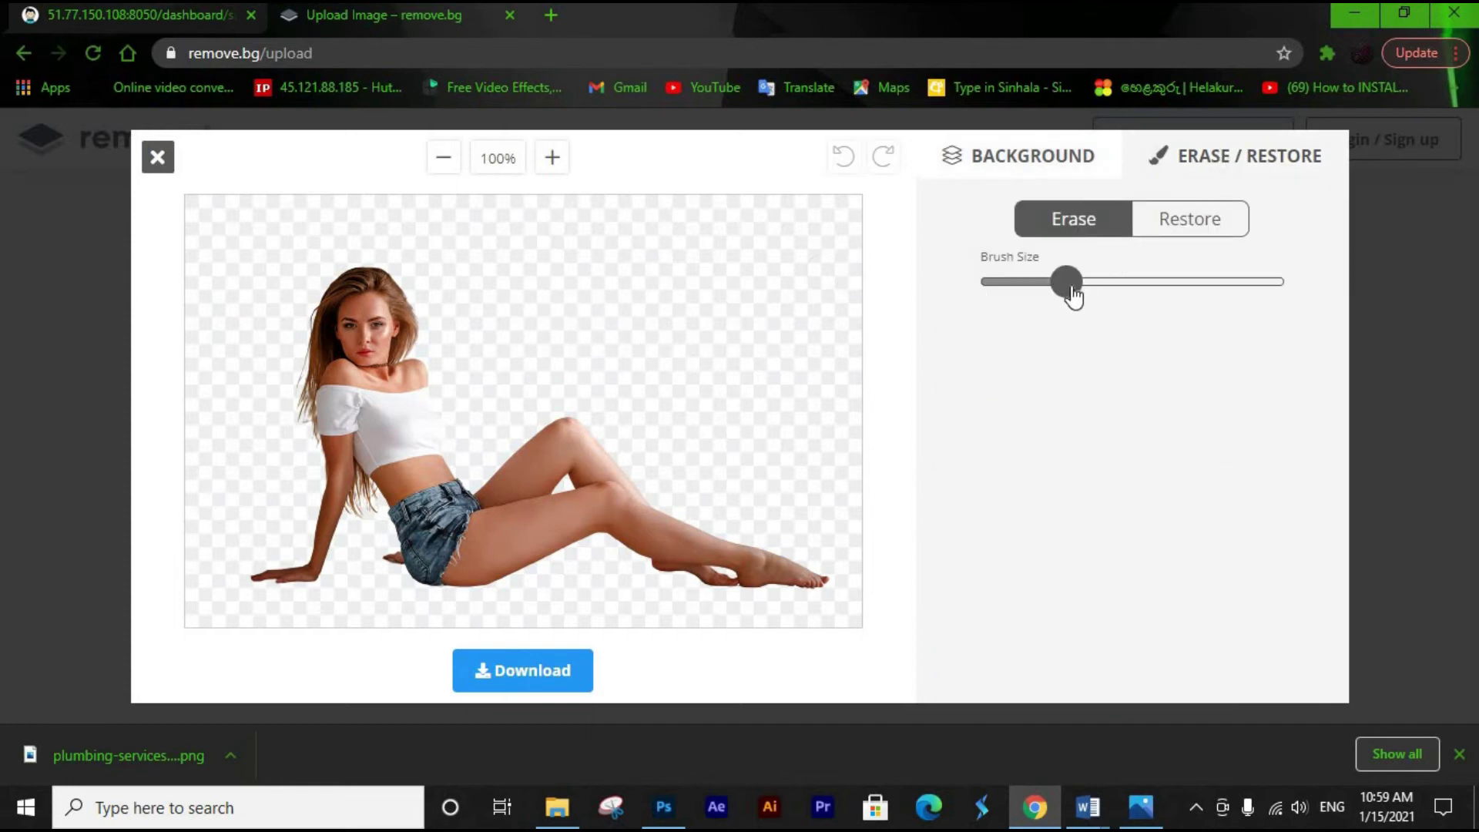
drag(1074, 289, 1199, 288)
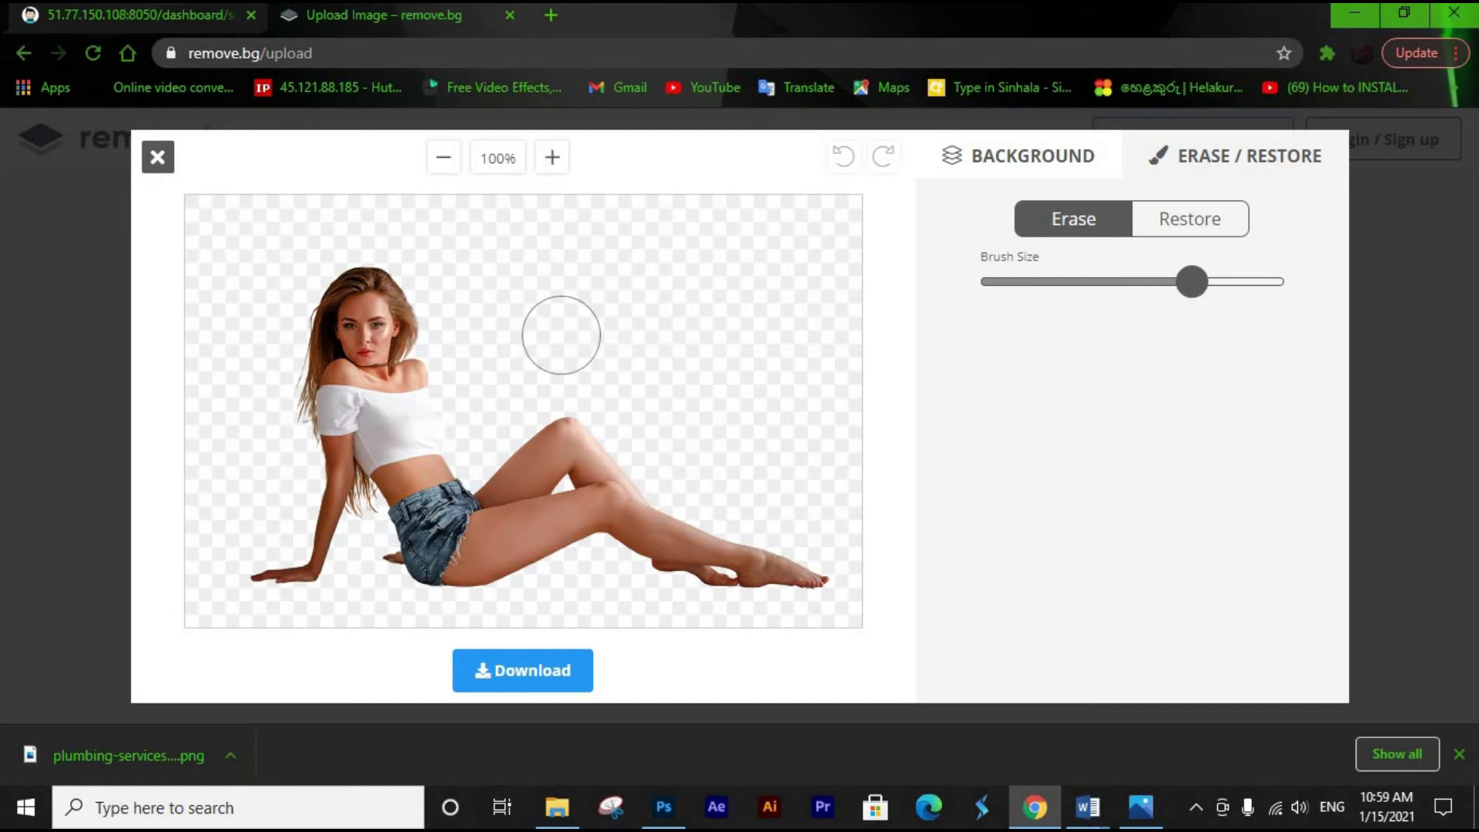
mouse_move(538, 377)
mouse_down()
mouse_move(593, 413)
mouse_move(540, 421)
mouse_move(545, 433)
mouse_move(598, 432)
mouse_up()
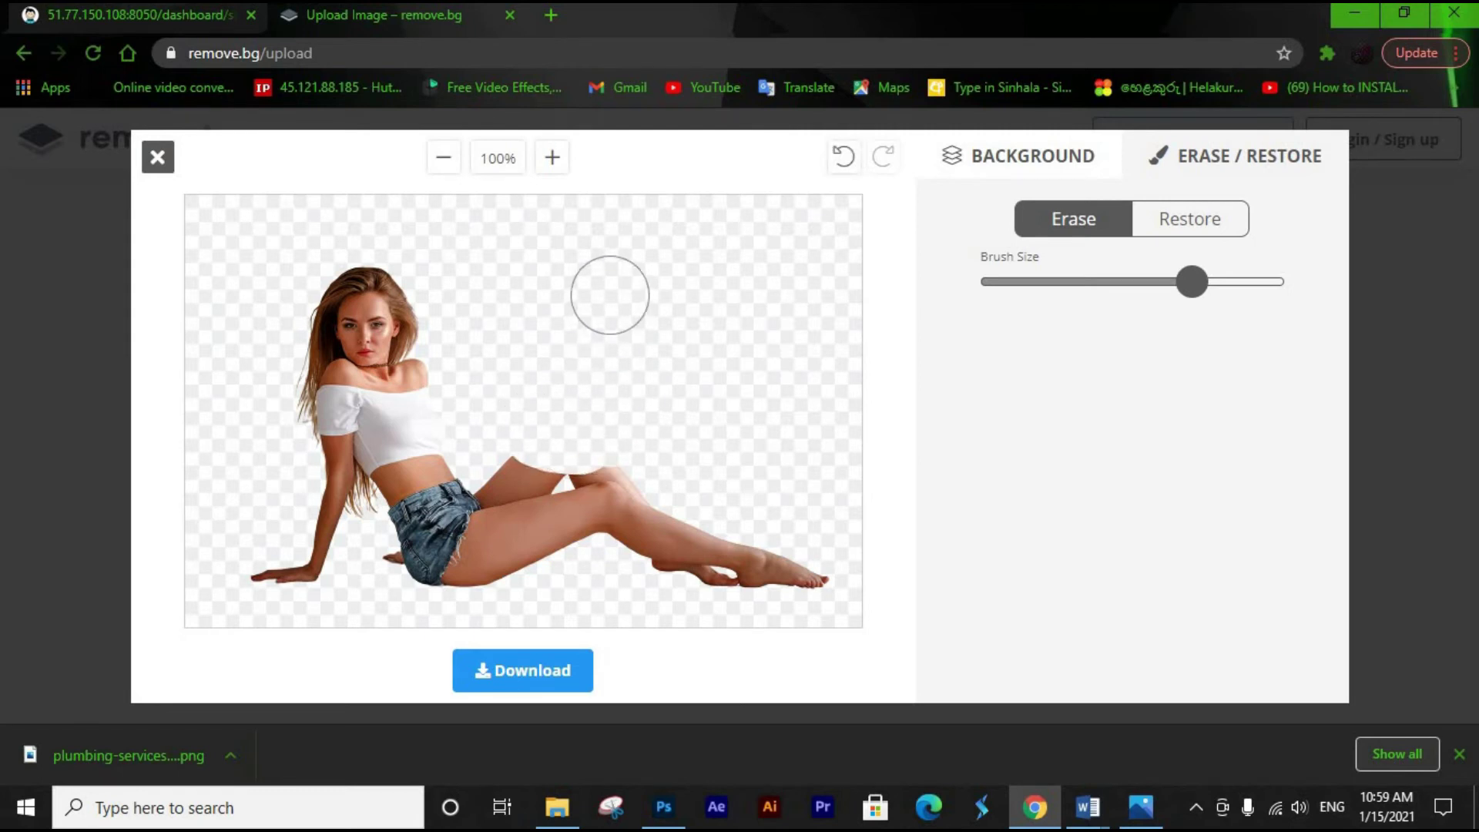
click(850, 162)
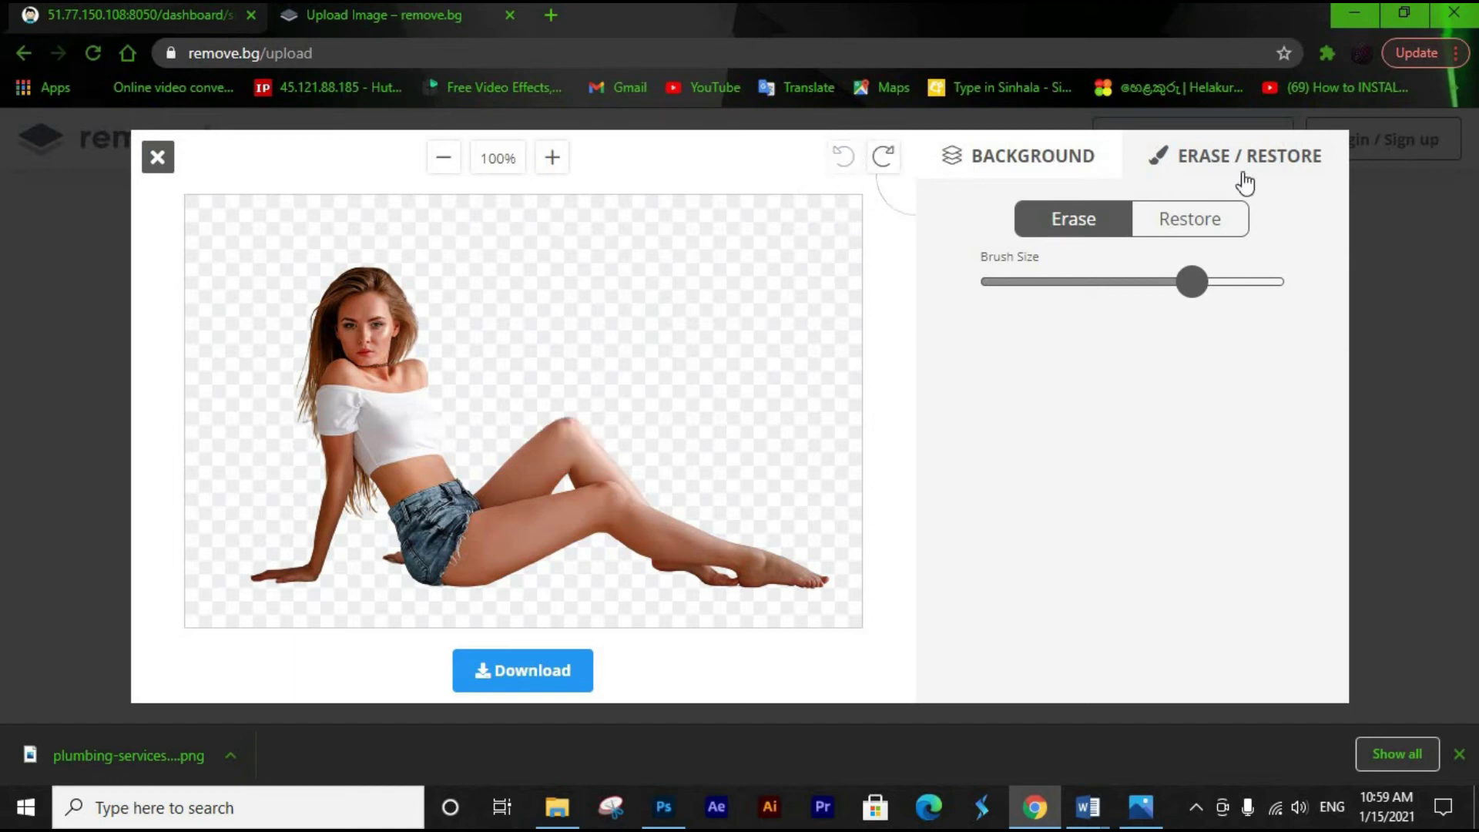
Download the background-free image of the sitting woman and minimize the browser.
click(530, 669)
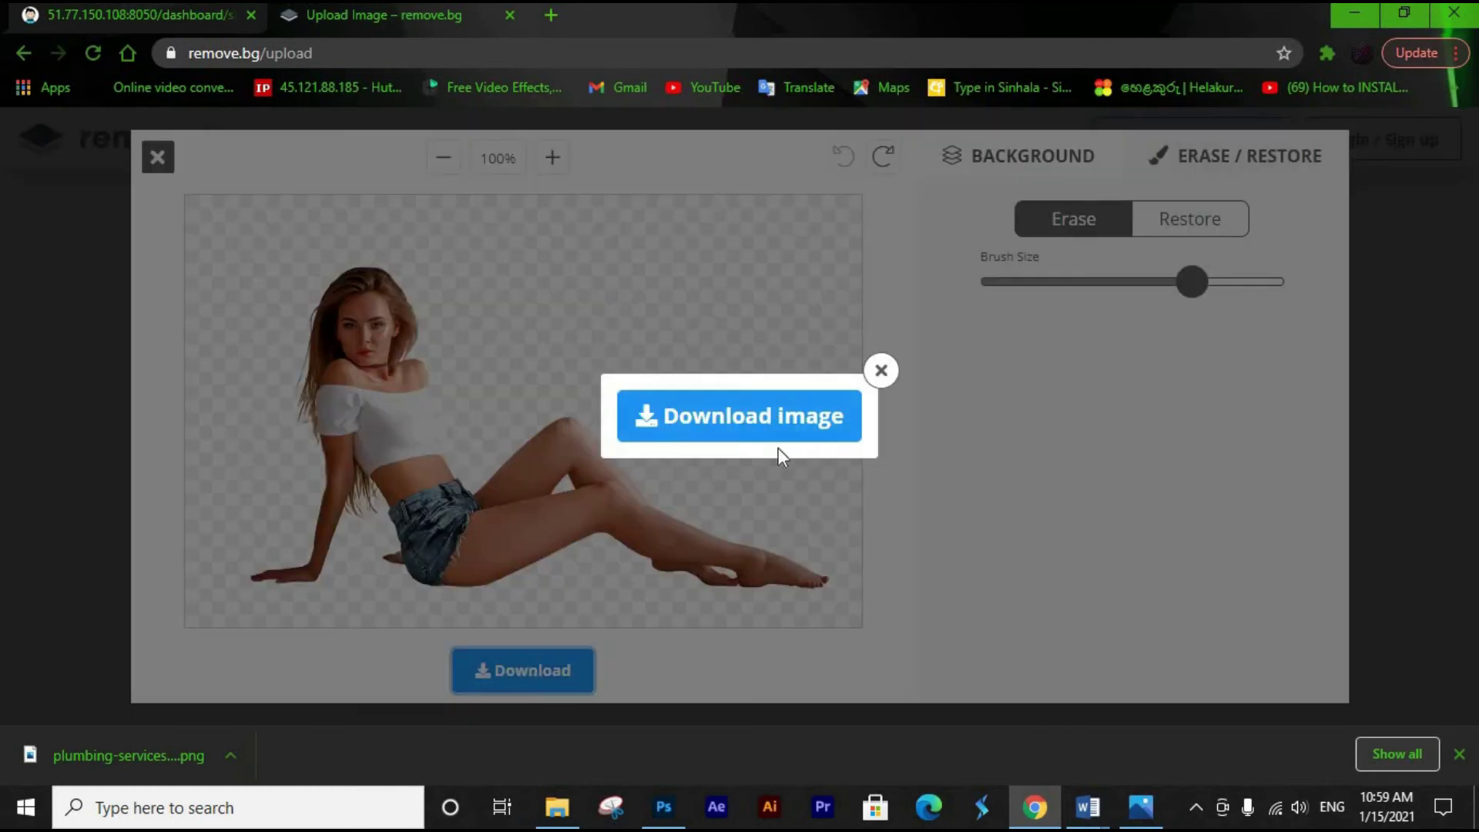
click(754, 415)
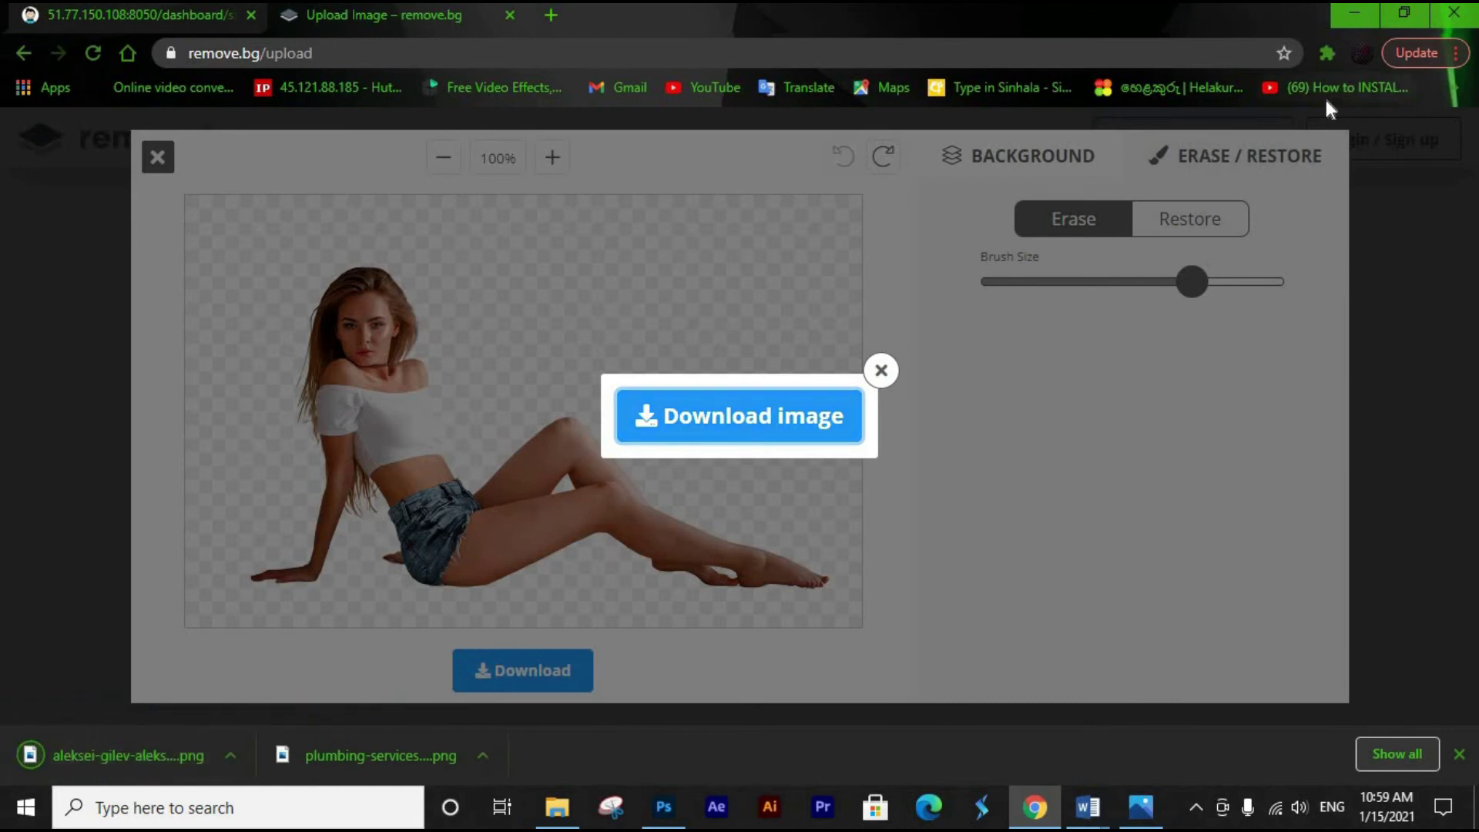
click(1355, 14)
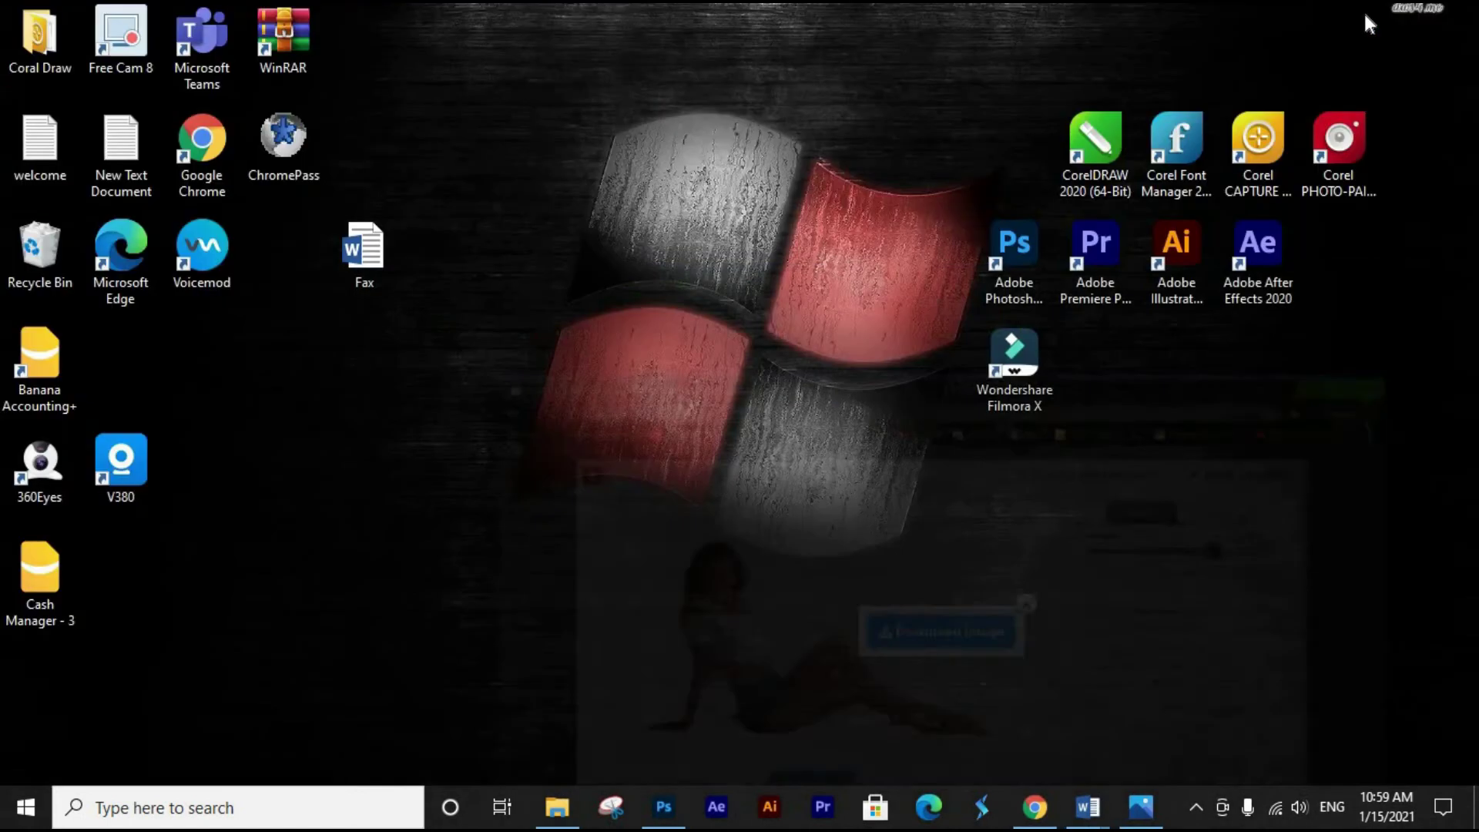
Switch to File Explorer, open the woman's removebg-preview PNG from Downloads, and view the plumber cutout before returning to hers.
click(576, 815)
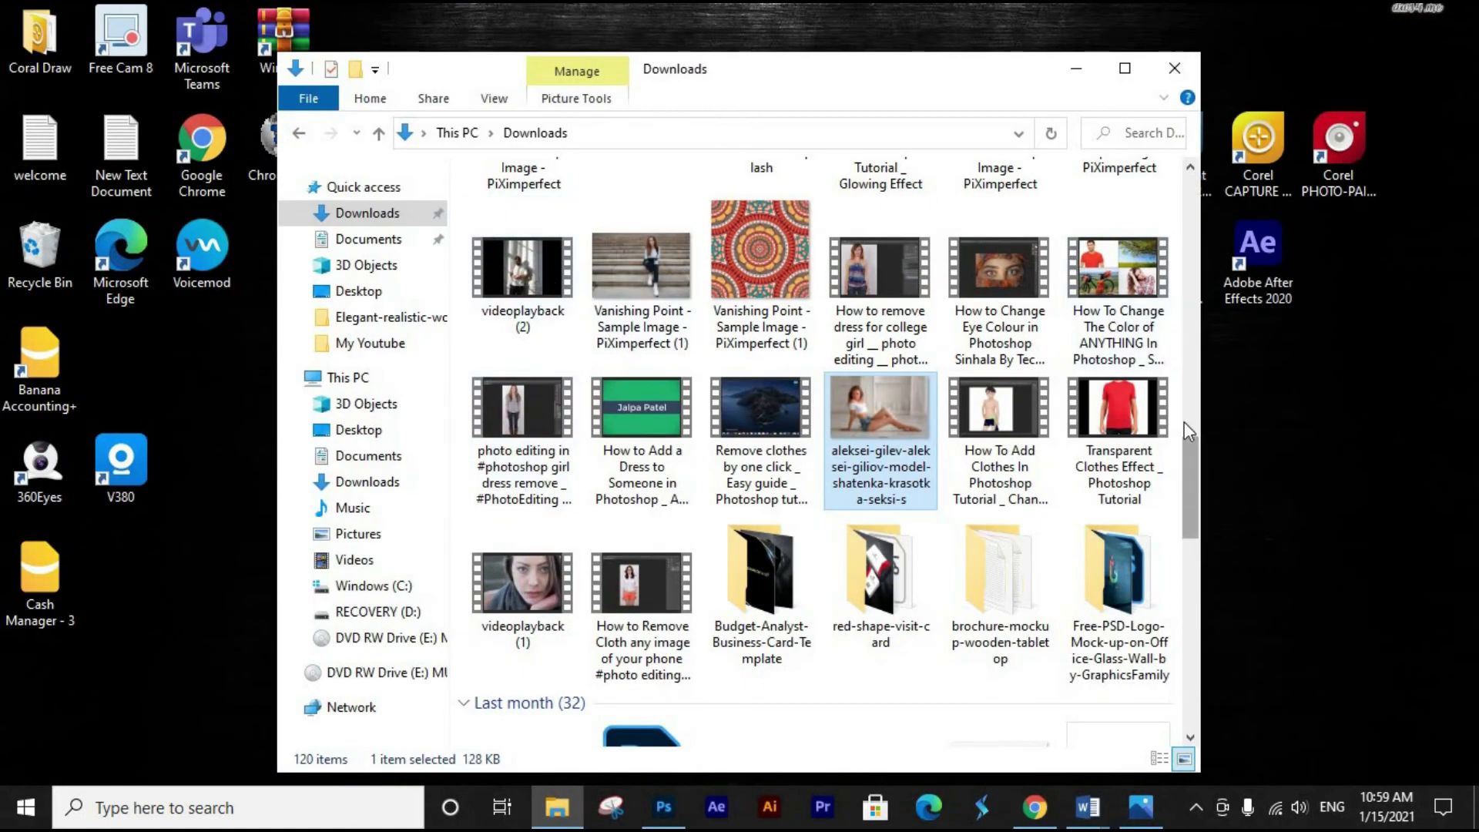
drag(1186, 425, 1204, 188)
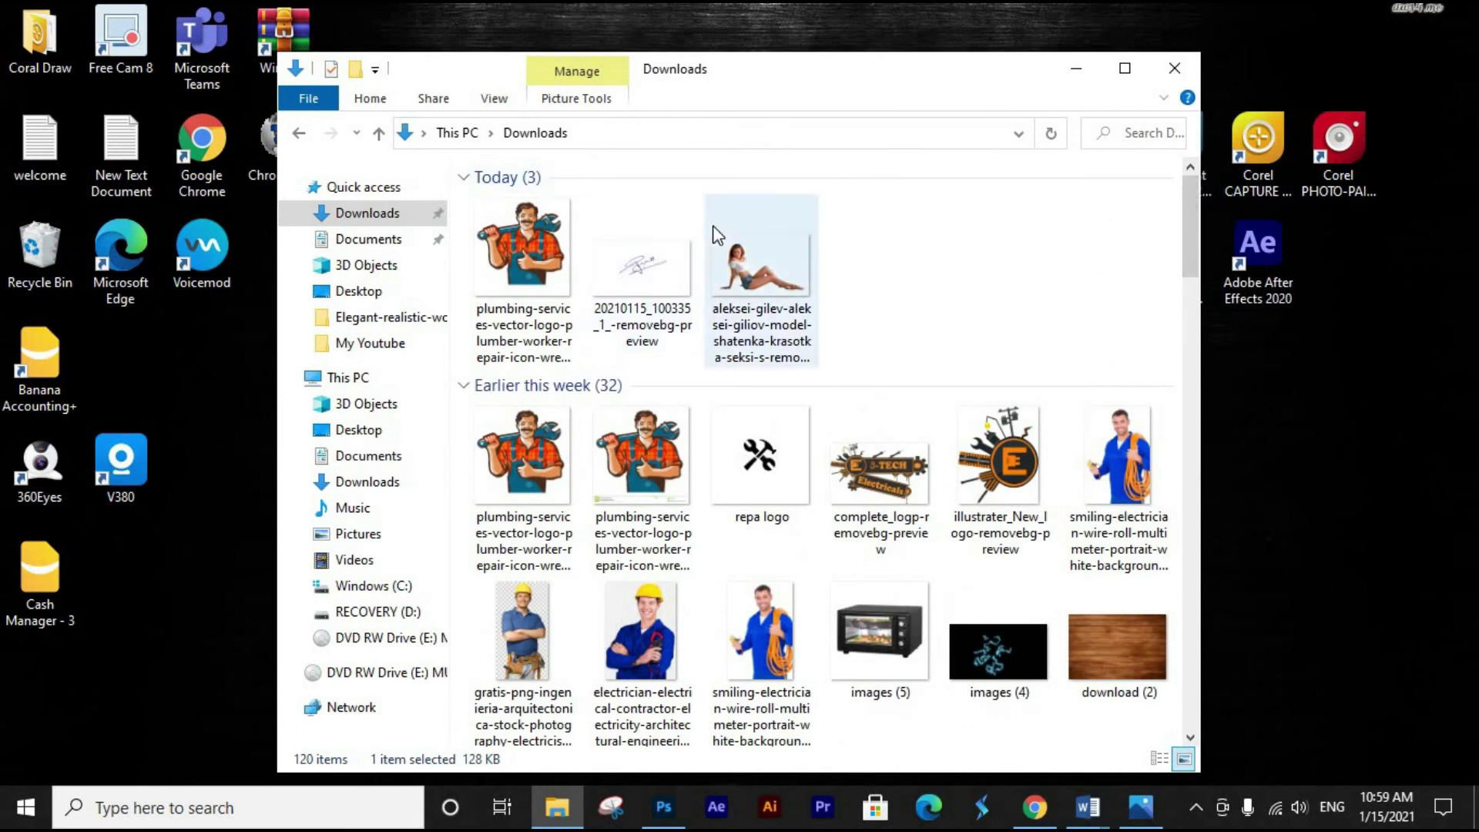
double_click(754, 271)
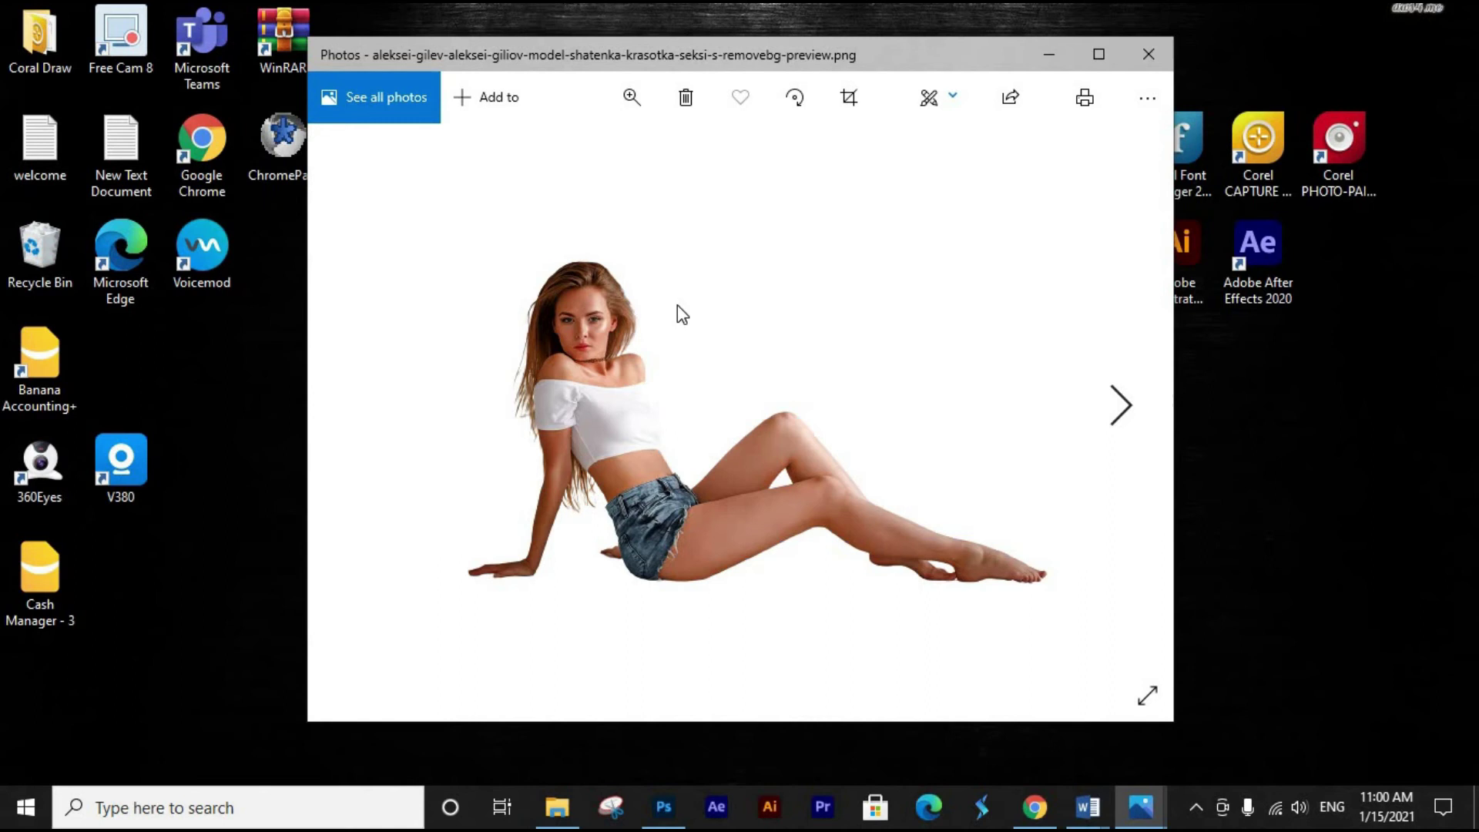
click(1126, 406)
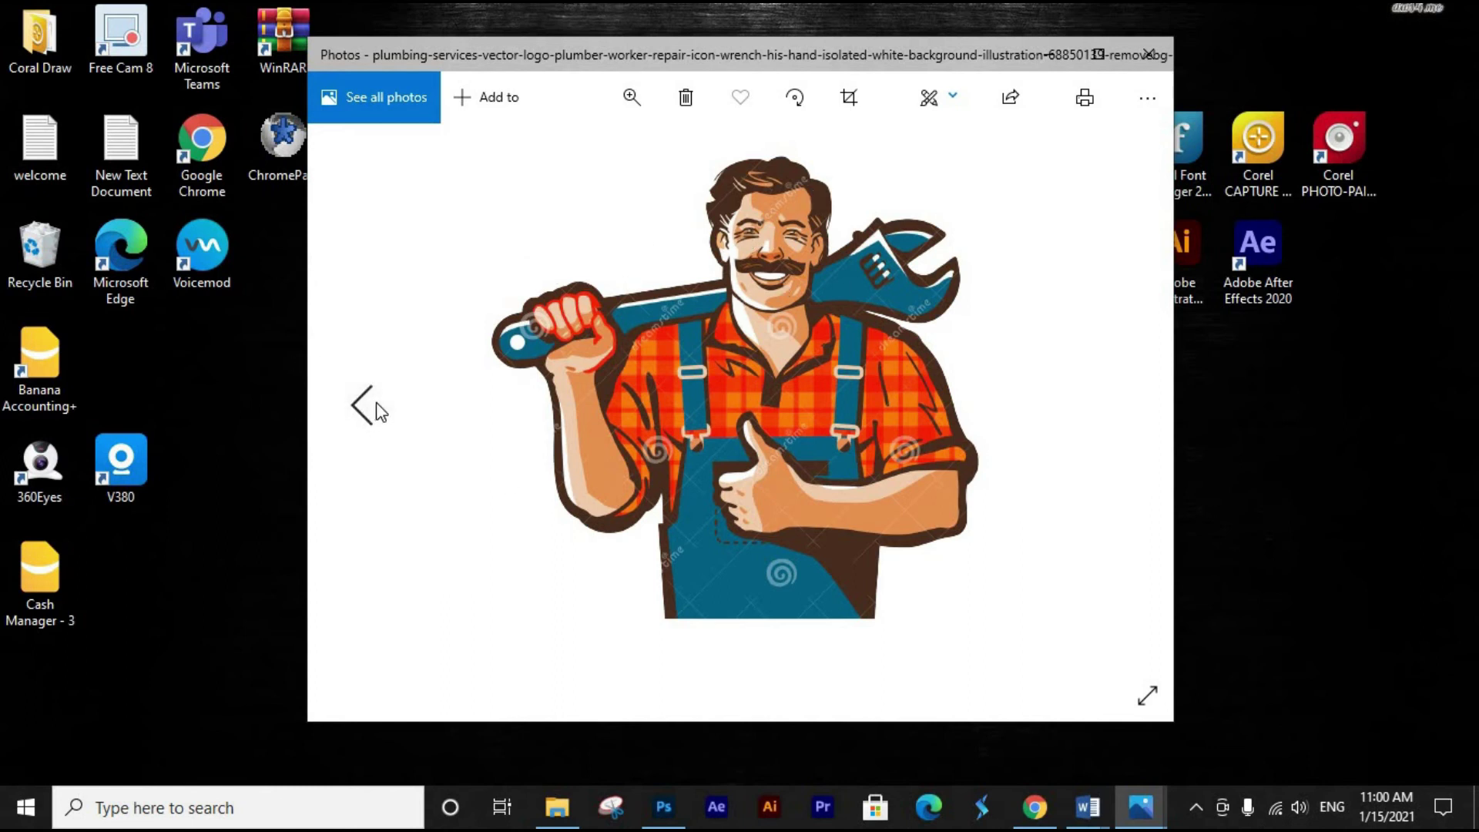
click(362, 407)
Bring up the original JPG of the woman to compare it with the cutout, then minimize both photo viewer windows.
mouse_move(1140, 805)
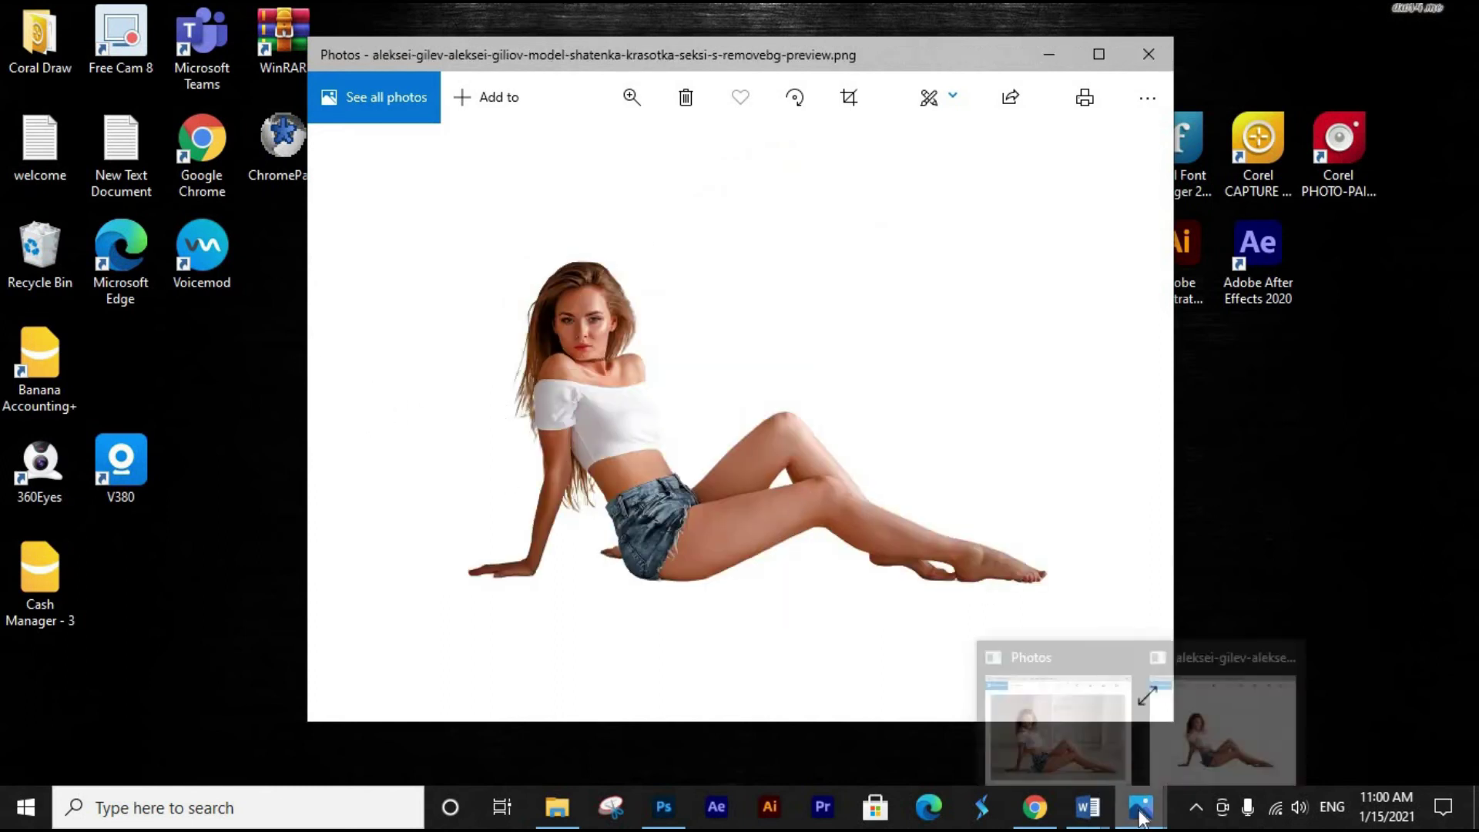
mouse_move(1047, 719)
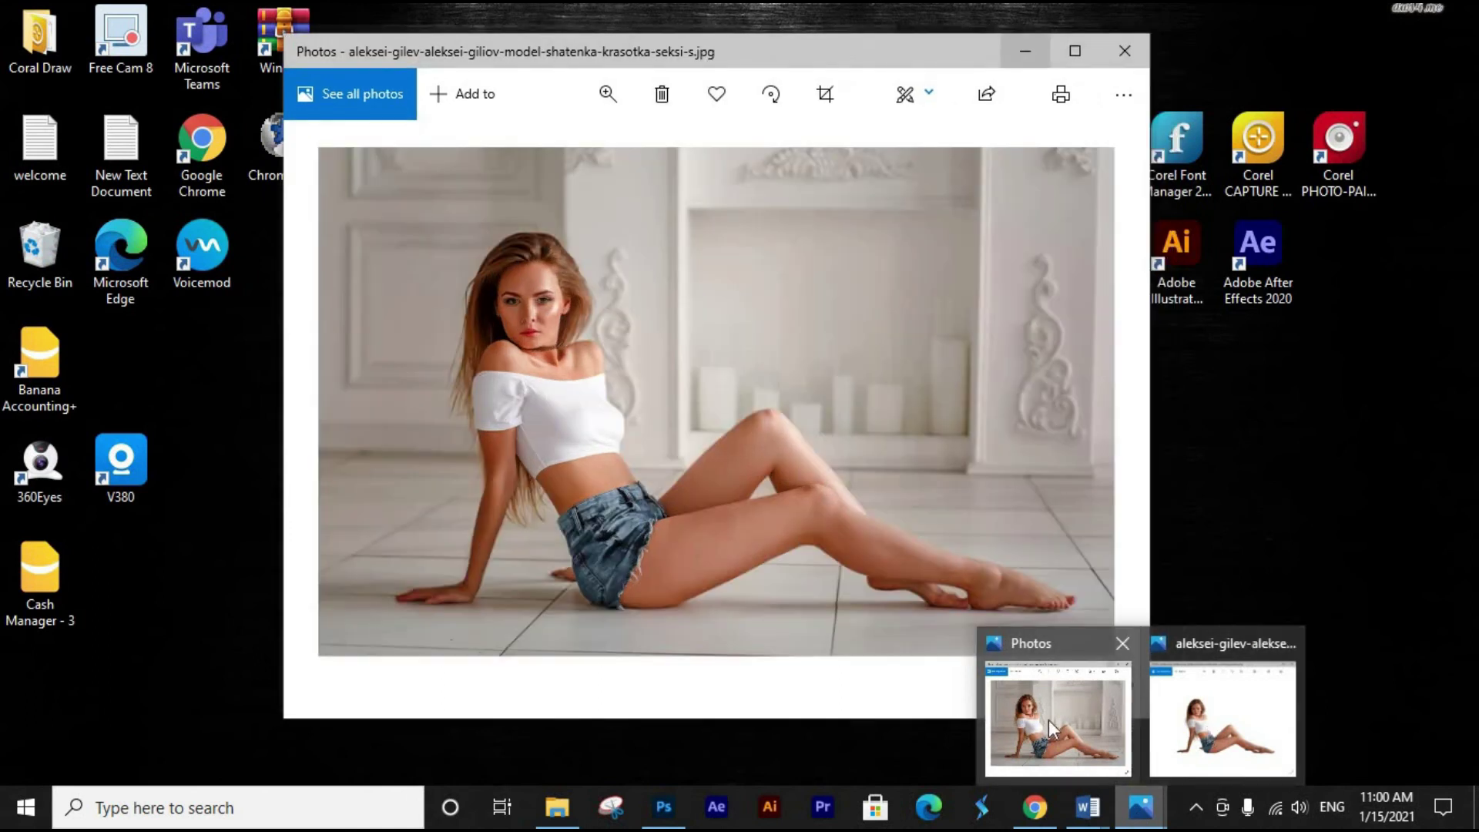
click(1025, 686)
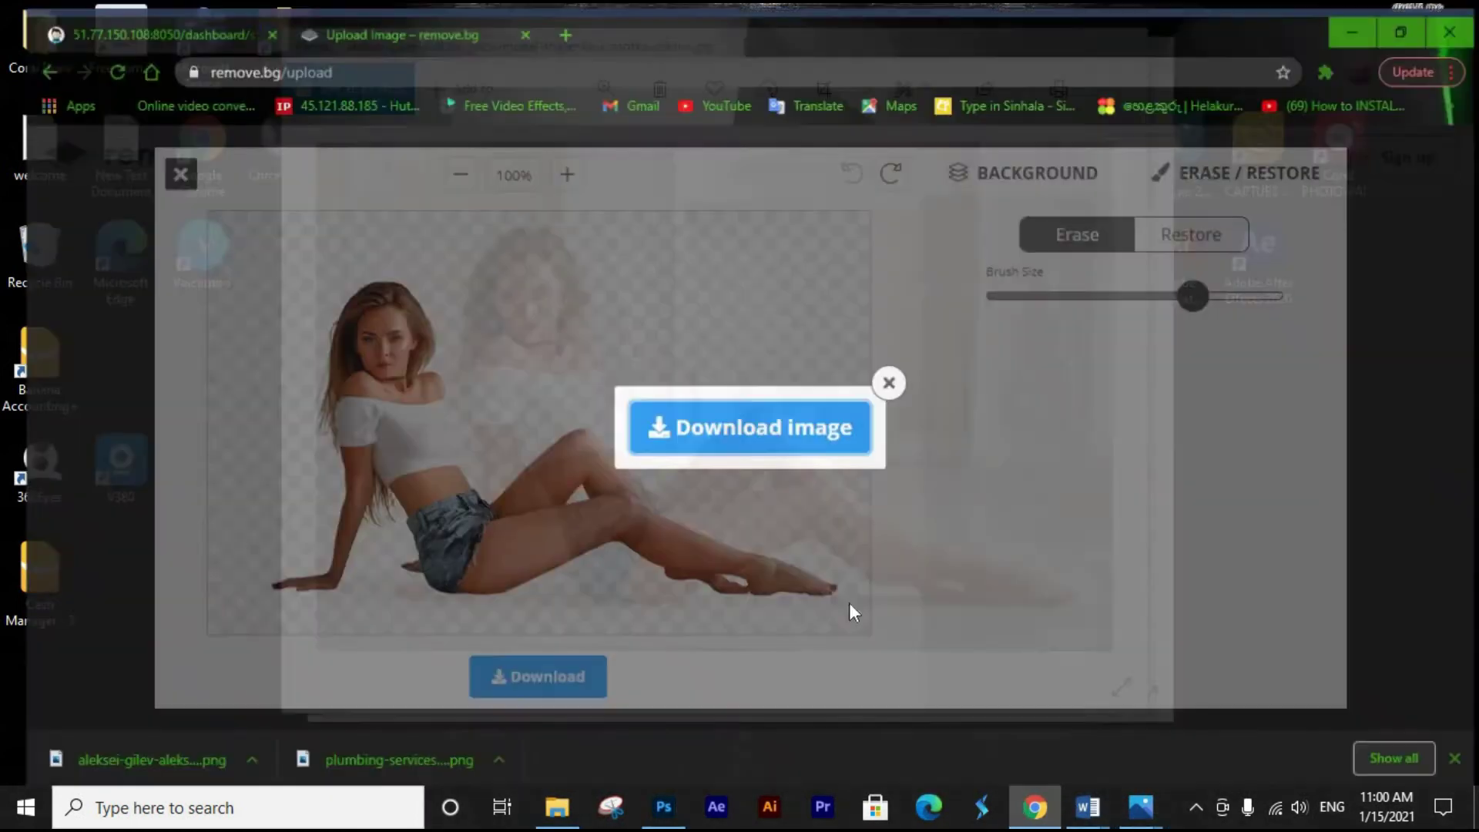
click(1035, 807)
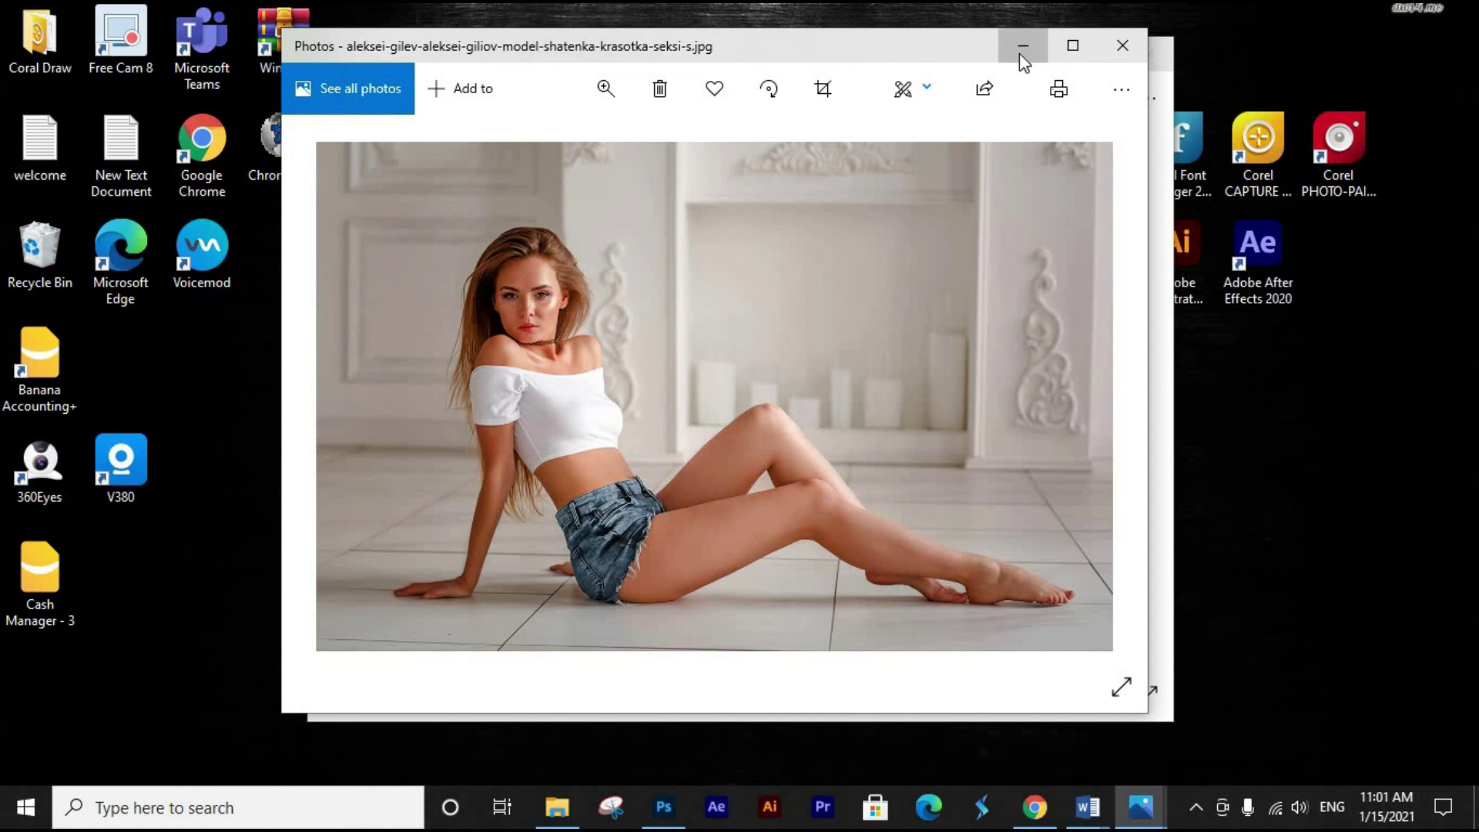
click(1022, 47)
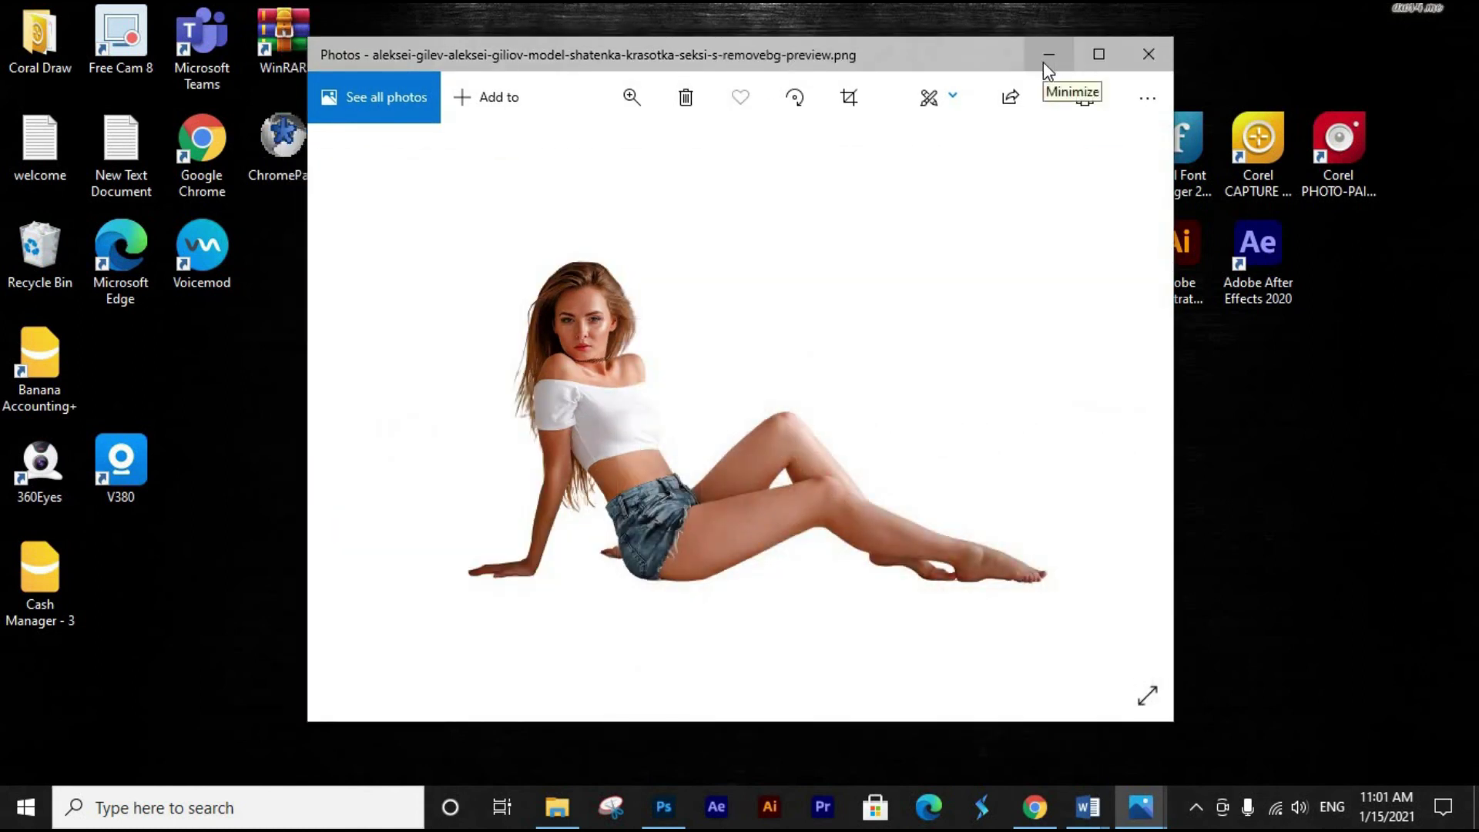
click(1047, 56)
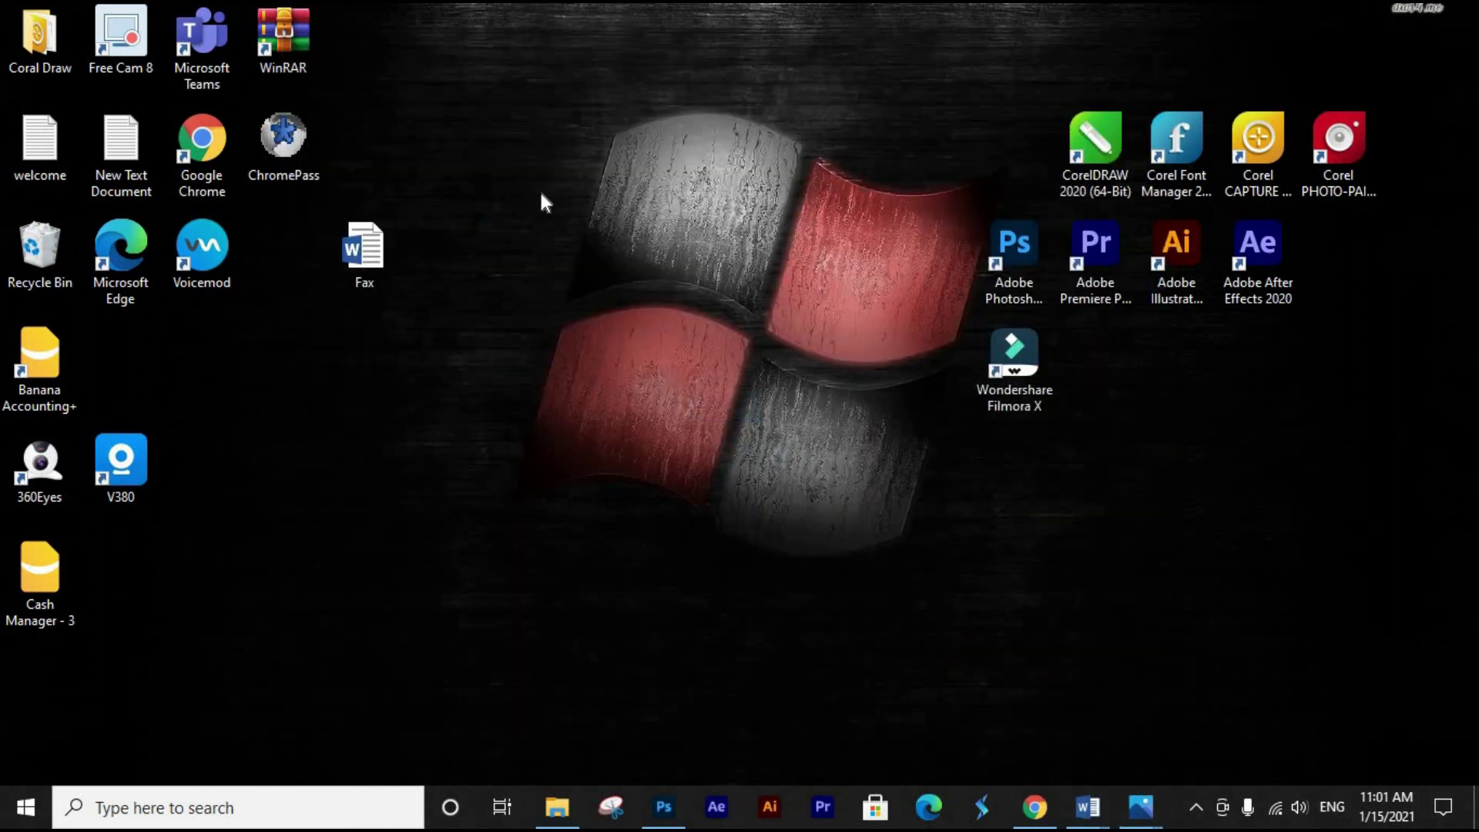